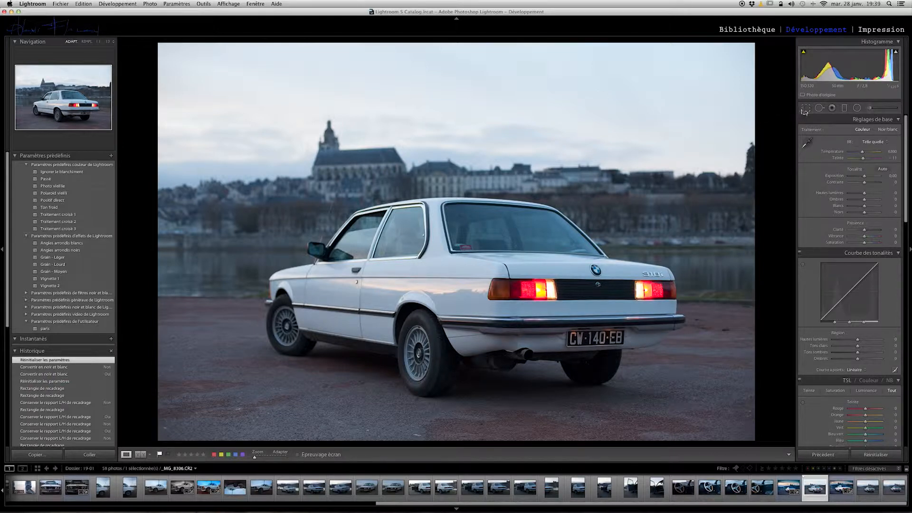
Start cropping the car photo and constrain the crop frame to the 16 x 9 aspect ratio
left_click(806, 109)
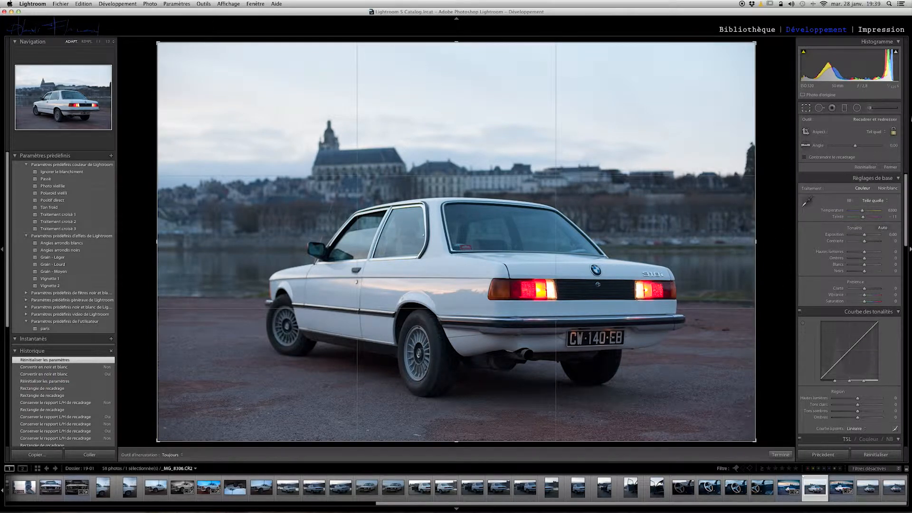
left_click(872, 133)
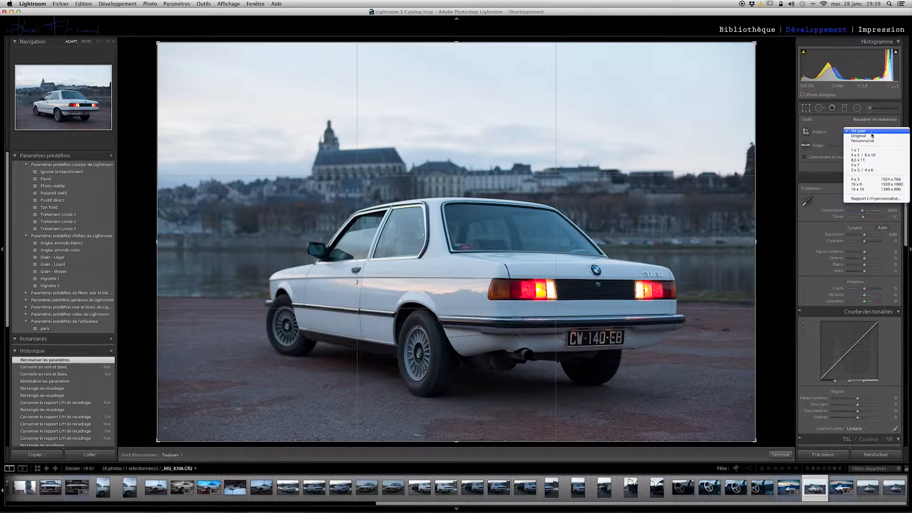
left_click(872, 134)
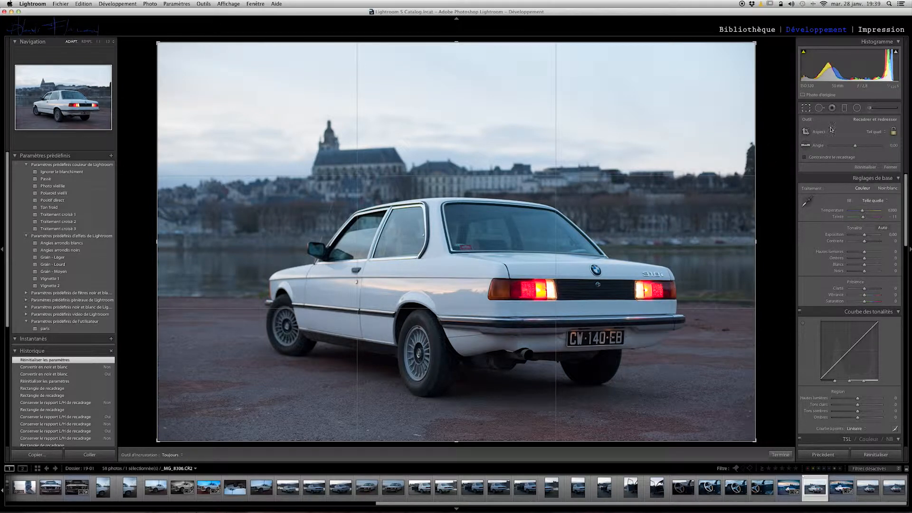
left_click(874, 134)
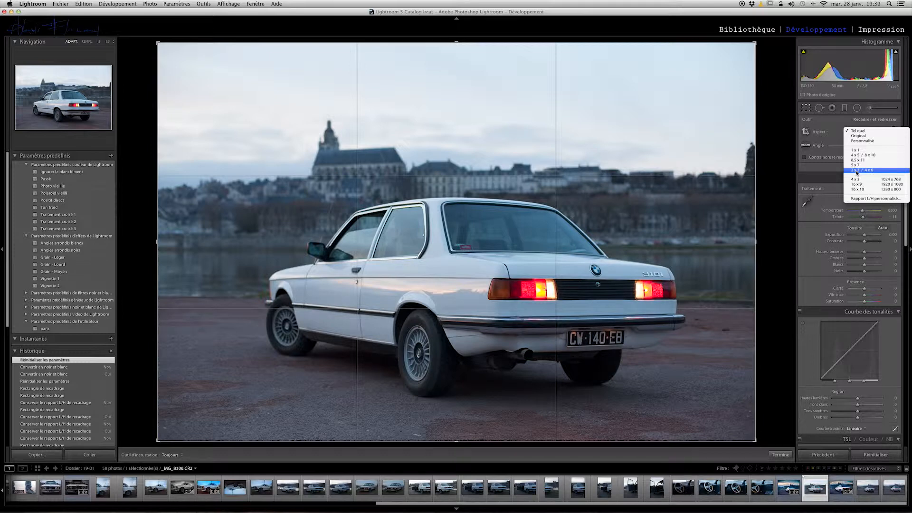
left_click(885, 180)
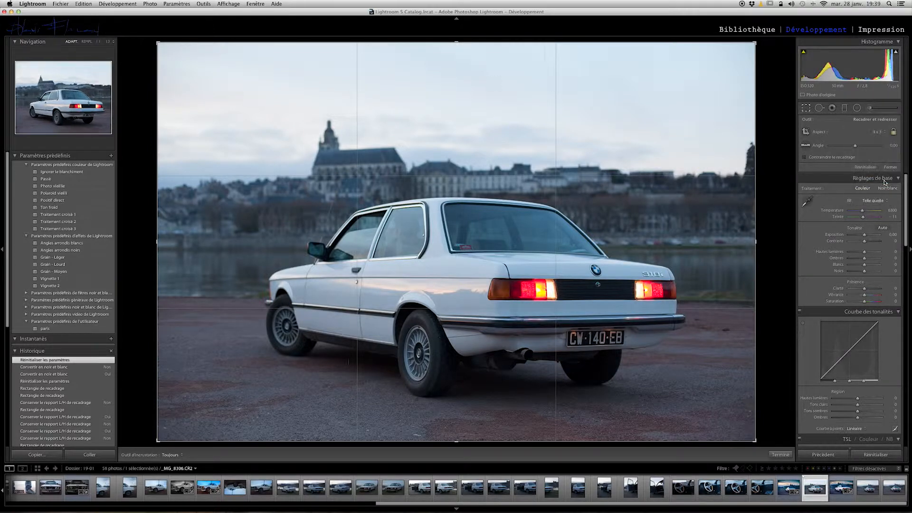
left_click(880, 133)
left_click(880, 139)
Resize the crop frame around the white car and shift the photo vertically within it
left_click_drag(298, 166, 291, 133)
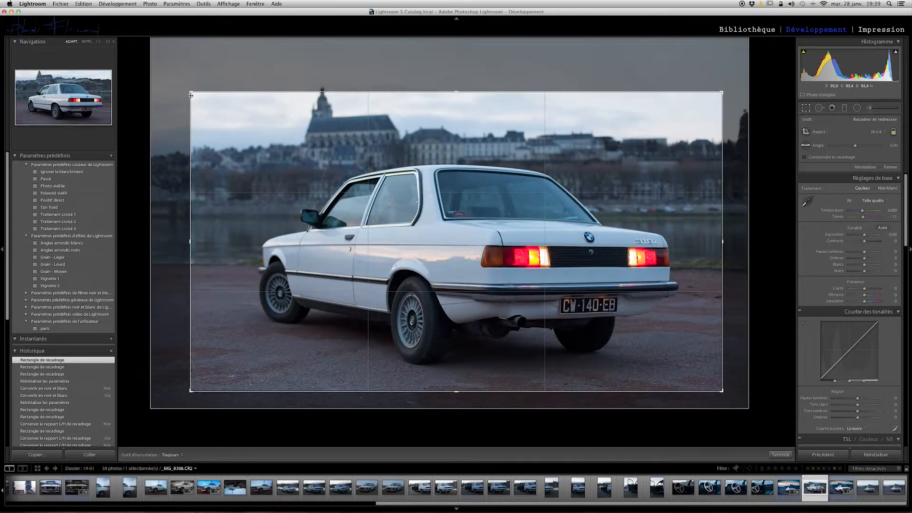
left_click_drag(192, 92, 171, 63)
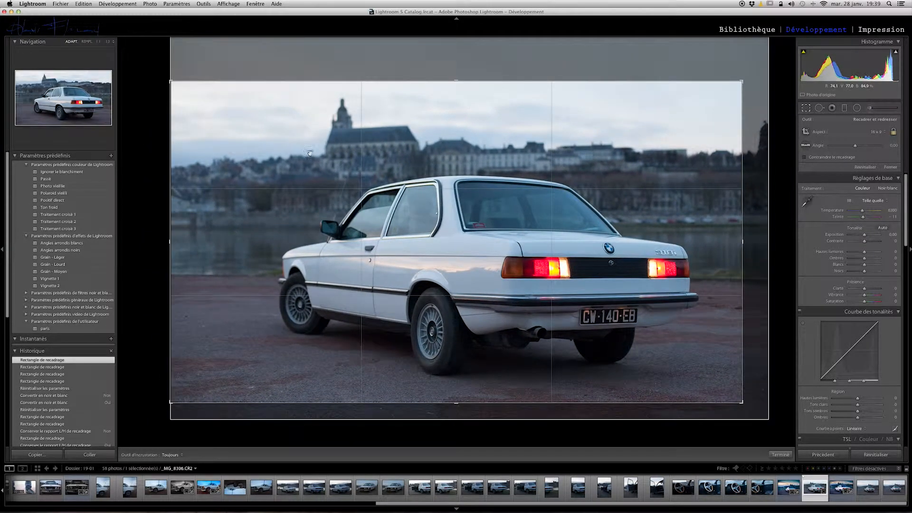
left_click_drag(309, 155, 314, 177)
Try straightening the photo along the far riverbank and rotating it to crop angles of -1.81 and -9.42
left_click_drag(174, 233, 738, 233)
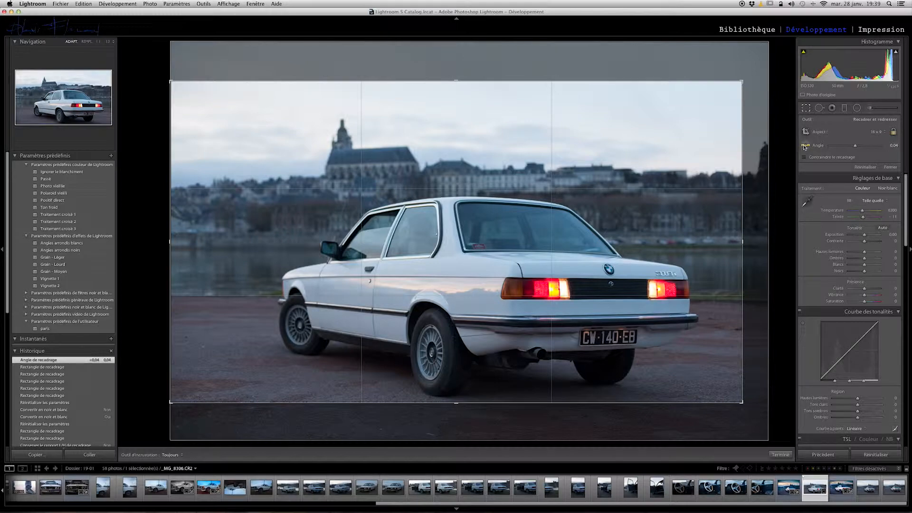
left_click_drag(856, 146, 855, 147)
right_click(762, 167)
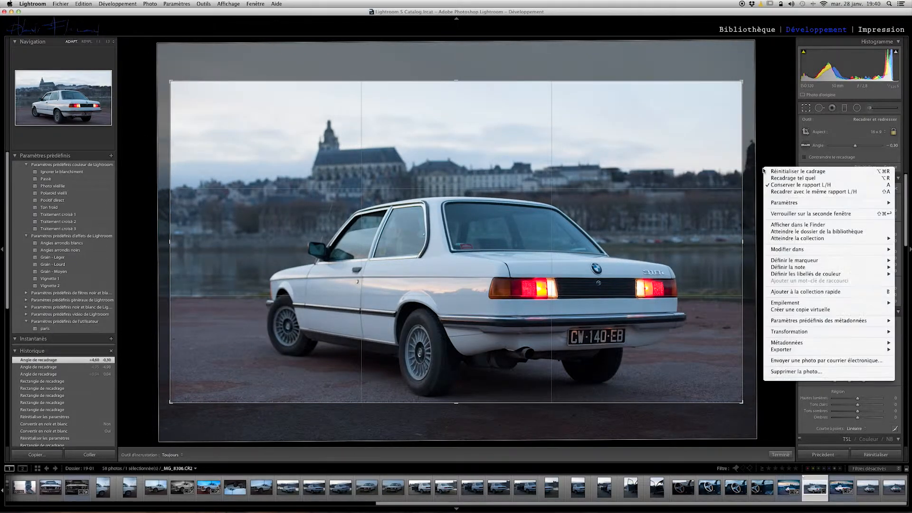
left_click(763, 167)
mouse_move(753, 166)
left_mouse_down()
mouse_move(752, 180)
mouse_move(751, 148)
mouse_move(752, 166)
left_mouse_up()
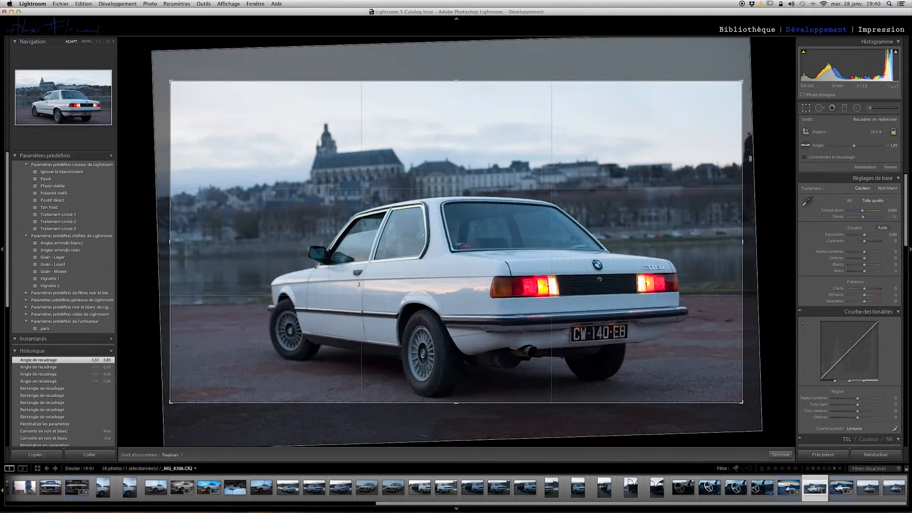
left_click(850, 145)
left_click(891, 145)
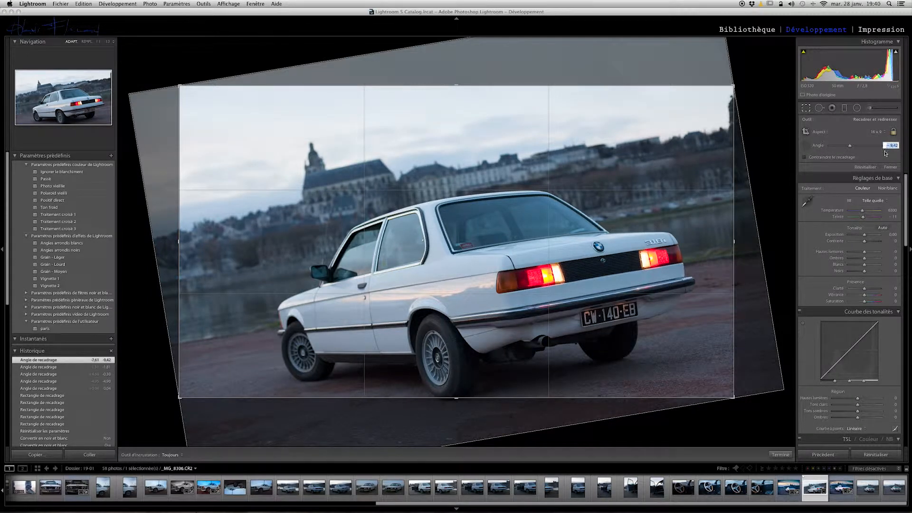
left_click(885, 153)
left_click_drag(894, 146, 903, 146)
Rotate the photo inside the crop frame to an angle of 0.28 so the horizon is level
left_click_drag(741, 174, 742, 211)
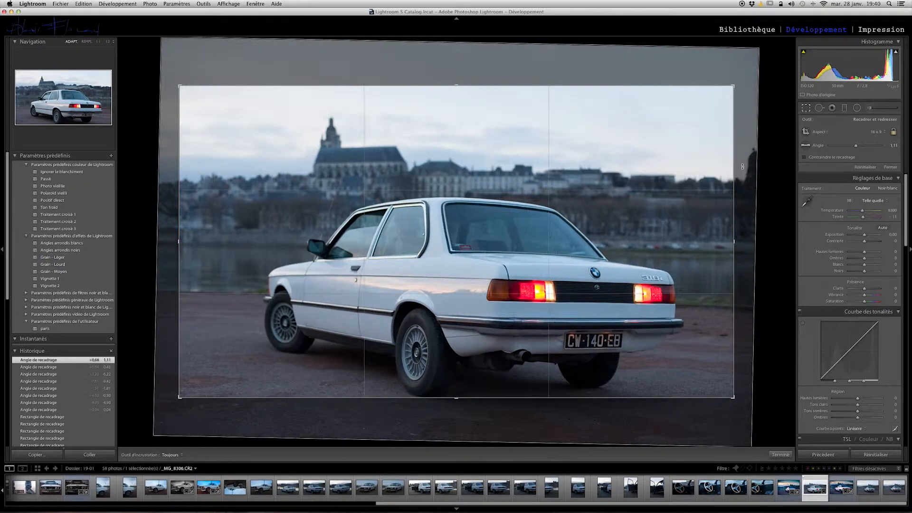
left_click_drag(632, 196, 632, 195)
left_click_drag(749, 194, 751, 204)
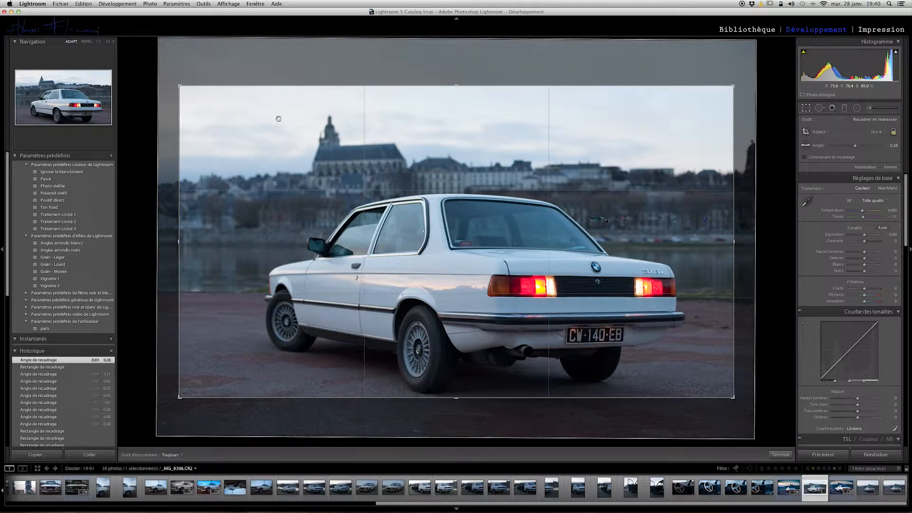
Enlarge the crop frame, move the photo slightly up inside it and apply the crop
left_click_drag(177, 85, 158, 73)
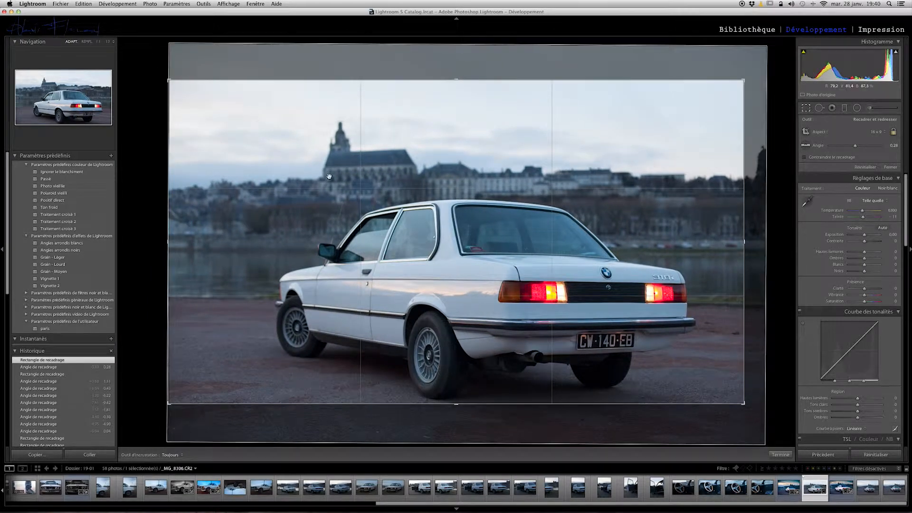
left_click_drag(559, 247, 560, 237)
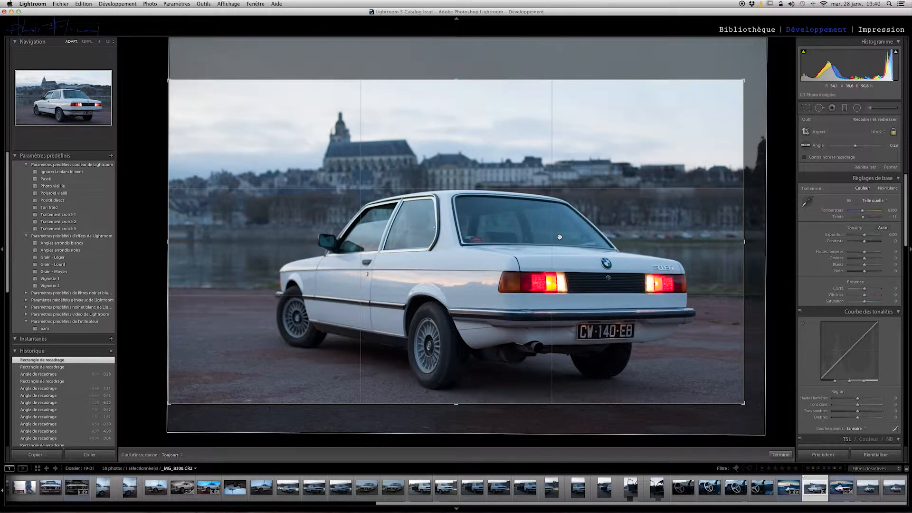
left_click(845, 109)
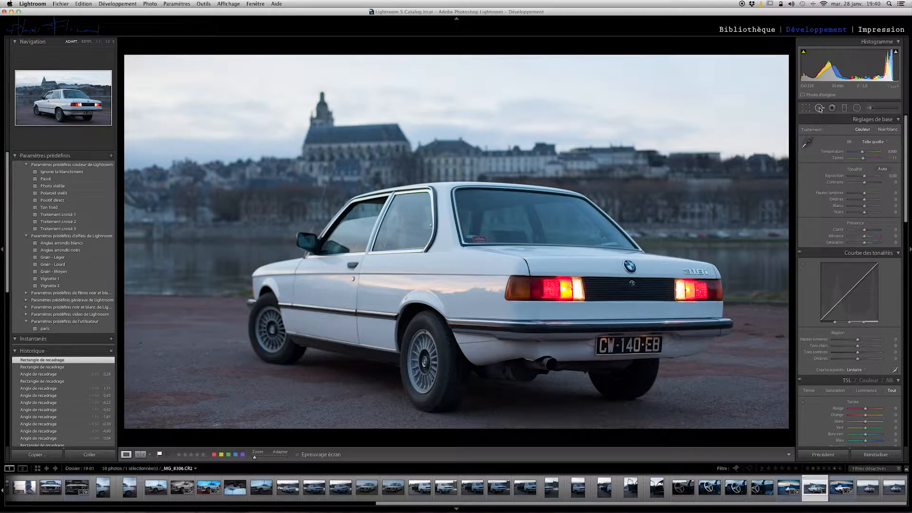
Heal a spot on the body reflection beside the left taillight at size 33, sampling from the cloud reflection further left
left_click(820, 109)
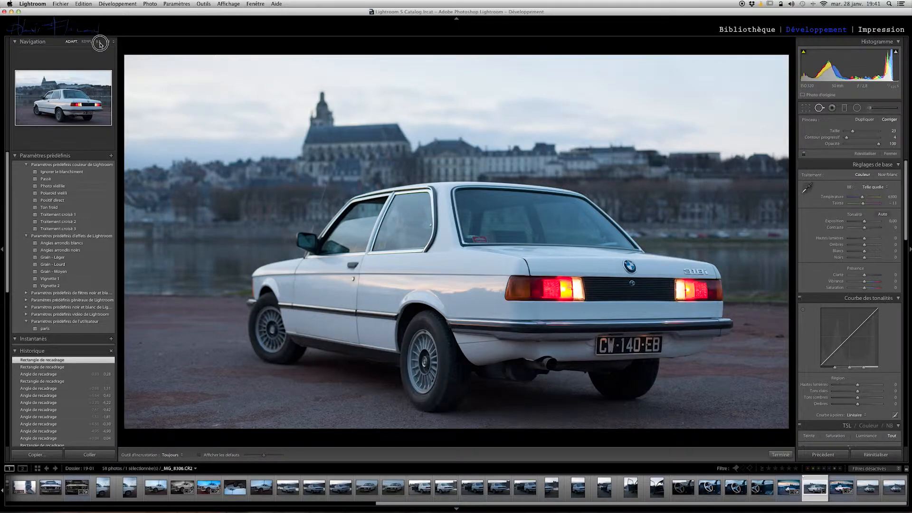
left_click(98, 42)
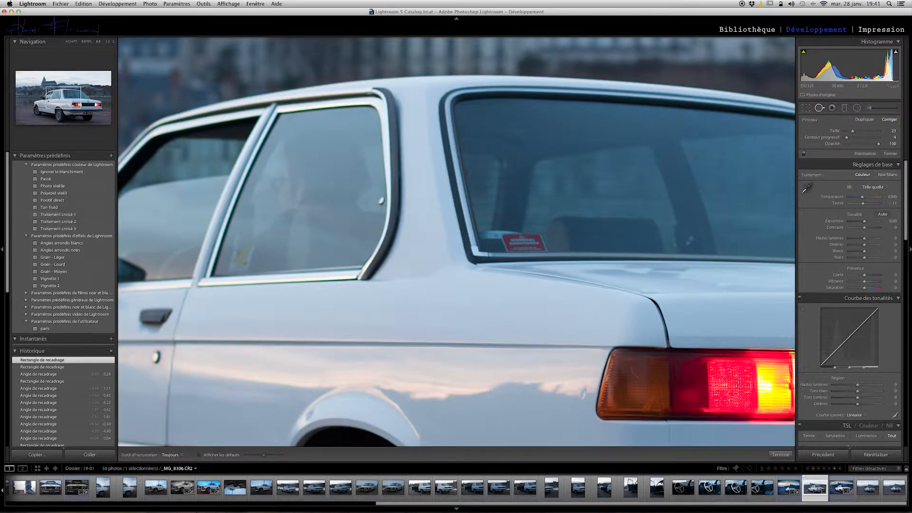
left_click(67, 100)
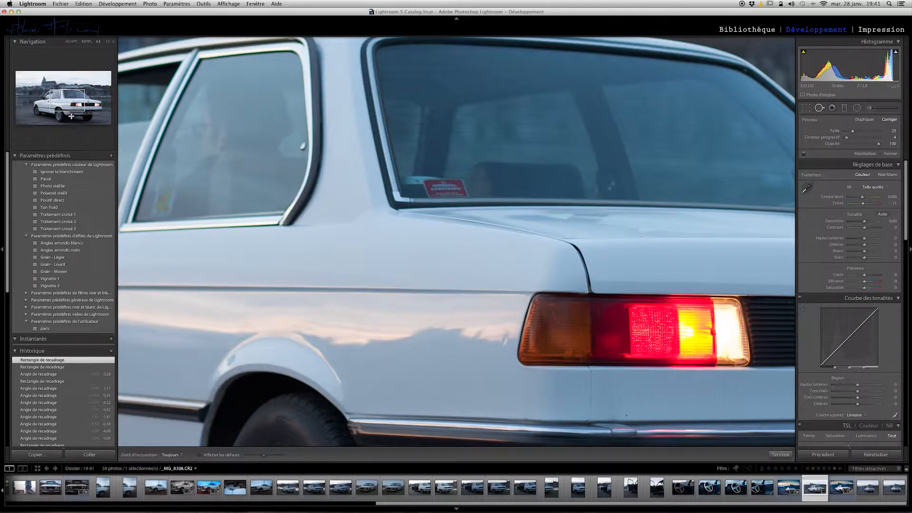
left_click_drag(72, 102, 70, 104)
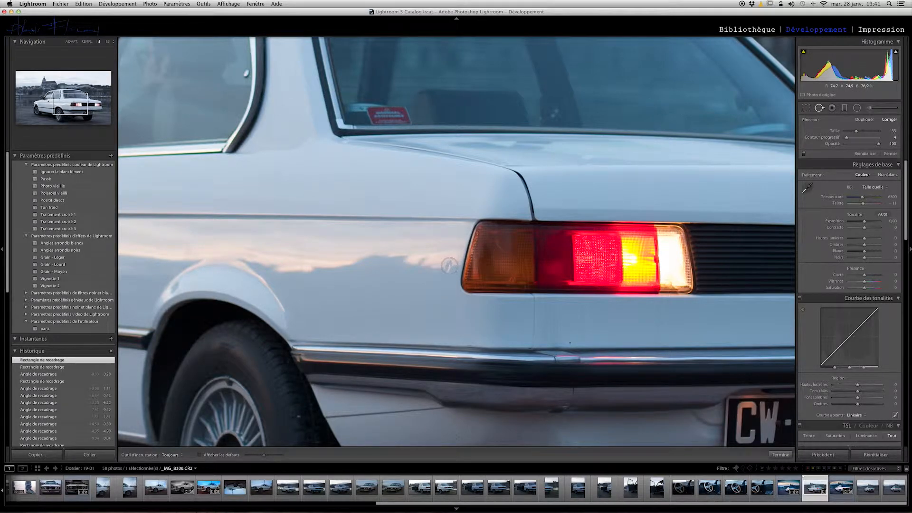
left_click(449, 266)
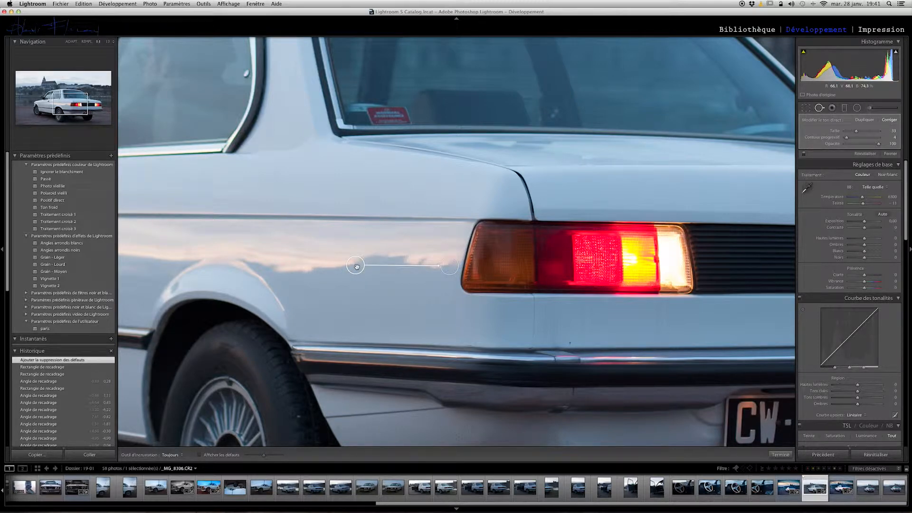
left_click_drag(357, 267, 370, 256)
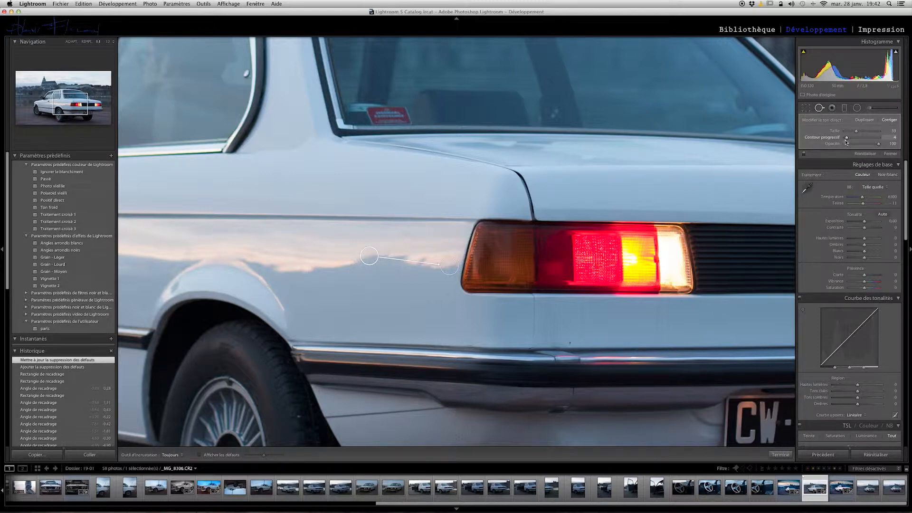
Set the healing spot's feather to 49 and its opacity to 96
left_click_drag(848, 138, 862, 155)
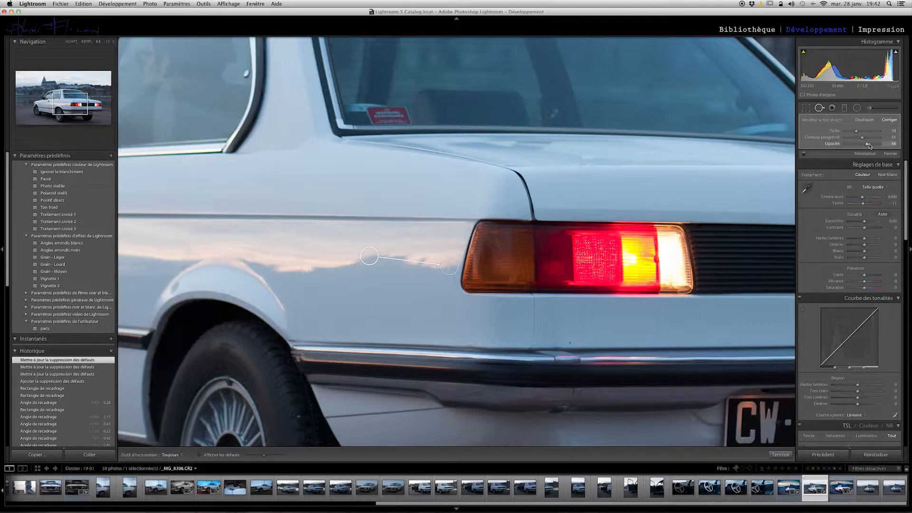
left_click_drag(870, 146, 877, 147)
mouse_move(862, 137)
left_mouse_down()
mouse_move(880, 143)
mouse_move(844, 140)
mouse_move(908, 142)
mouse_move(864, 139)
left_mouse_up()
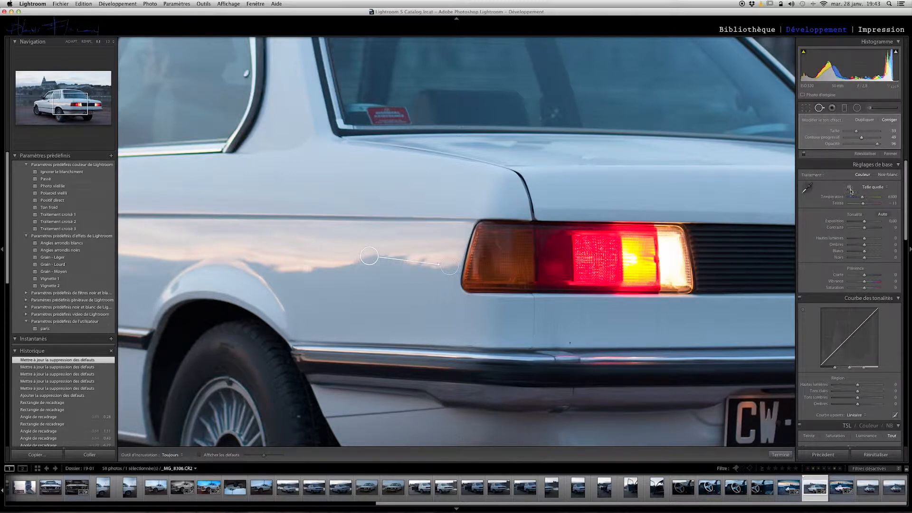
key("Delete")
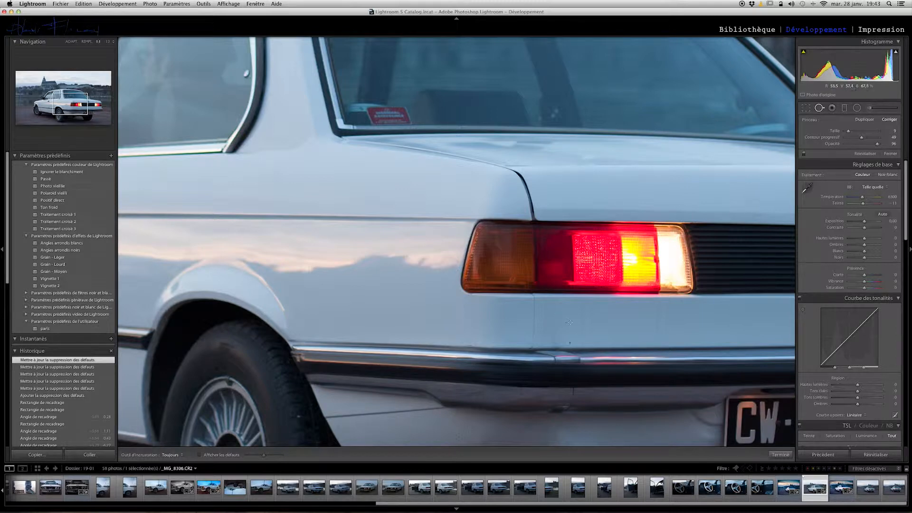
Add two small healing spots on the bodywork below the left taillight, near the dark specks
left_click(569, 322)
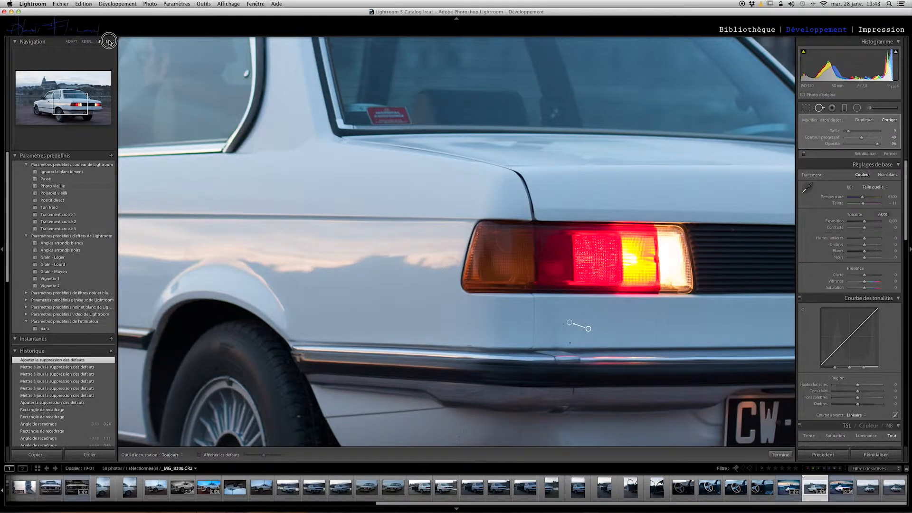
left_click(109, 42)
left_click(109, 42)
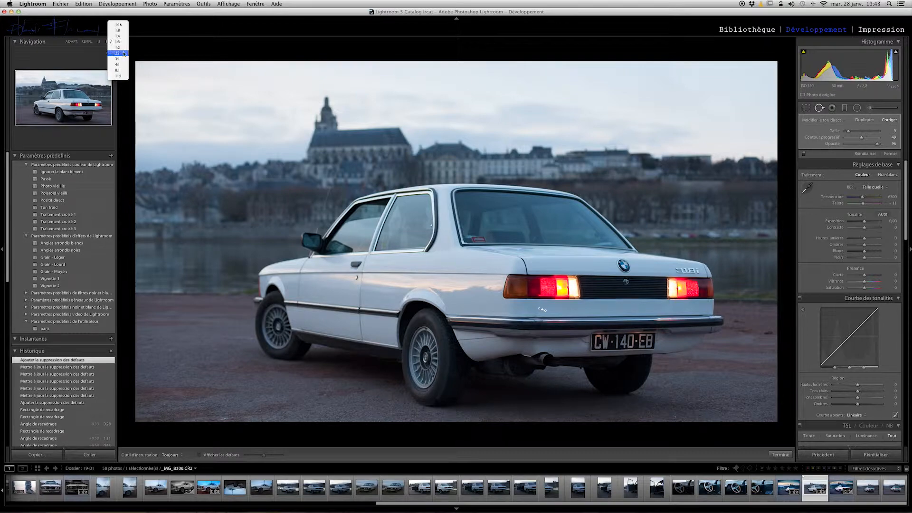
left_click(124, 54)
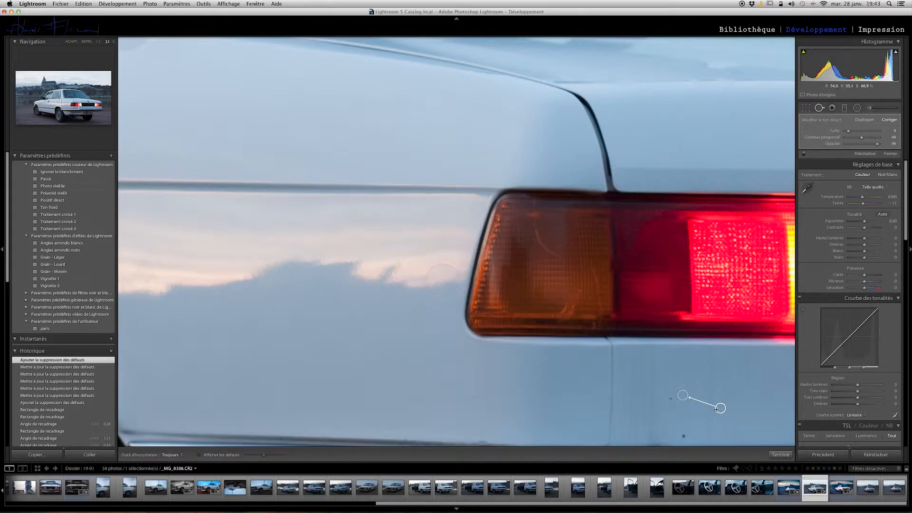
left_click(658, 389)
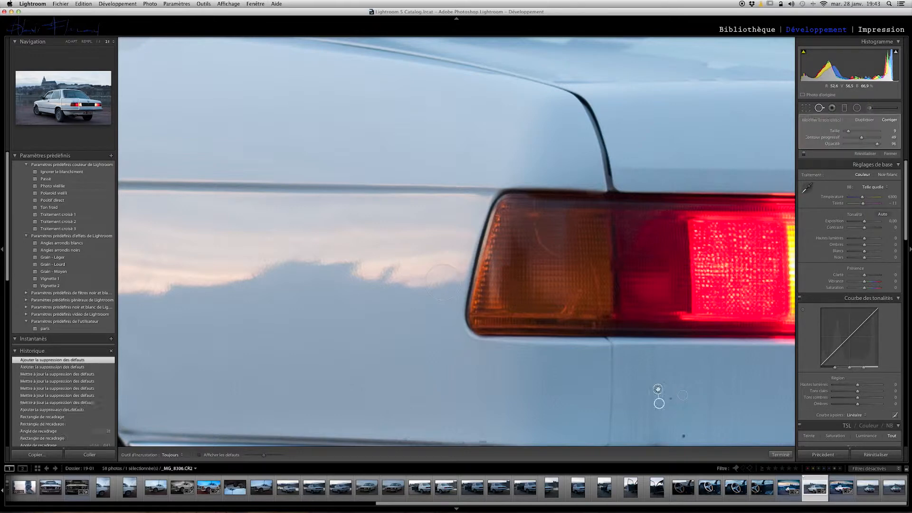
Delete the first small healing spot below the taillight, the one further right
right_click(683, 396)
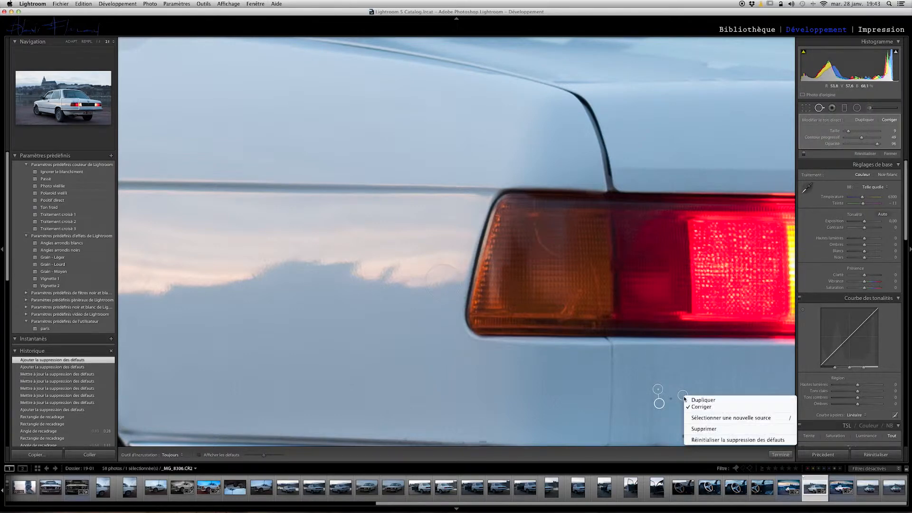
left_click(701, 429)
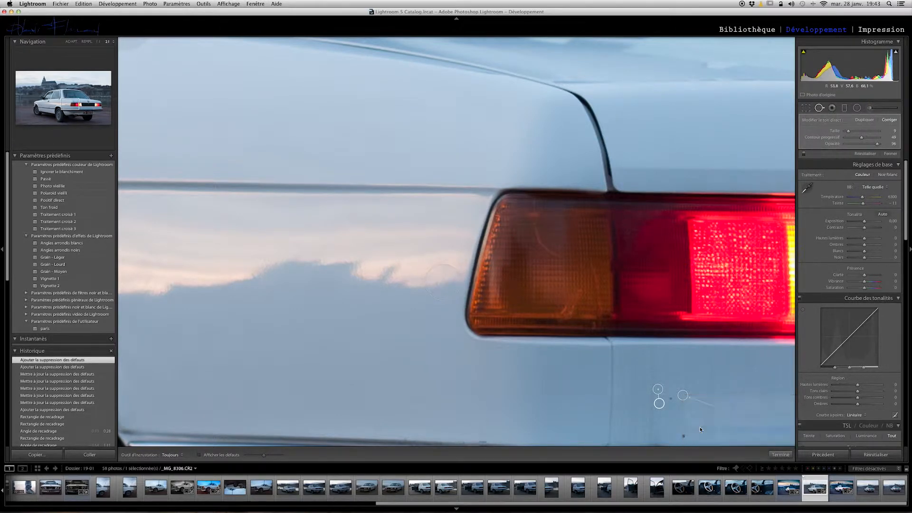
right_click(660, 390)
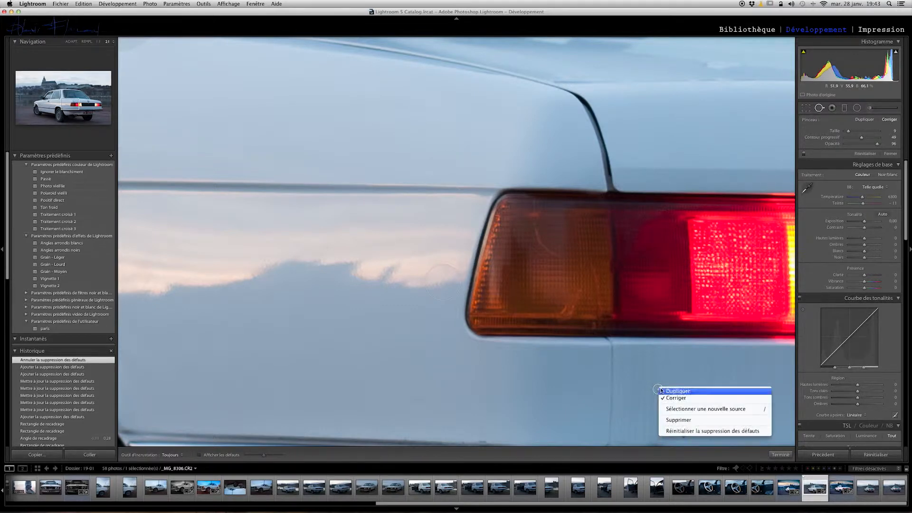
key("Escape")
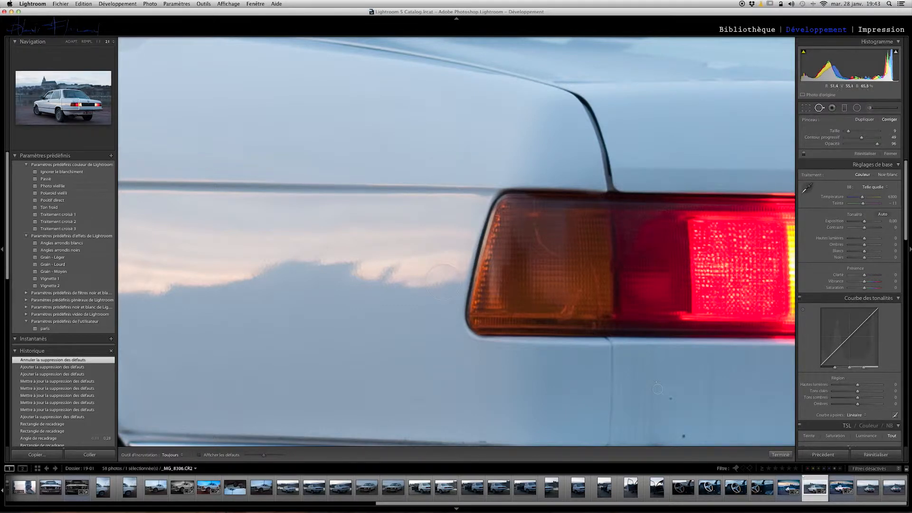
Move the remaining small healing spot onto the upper dark speck below the taillight, sampling from just beneath it
scroll(445, 282, "up", 2)
left_click(445, 281)
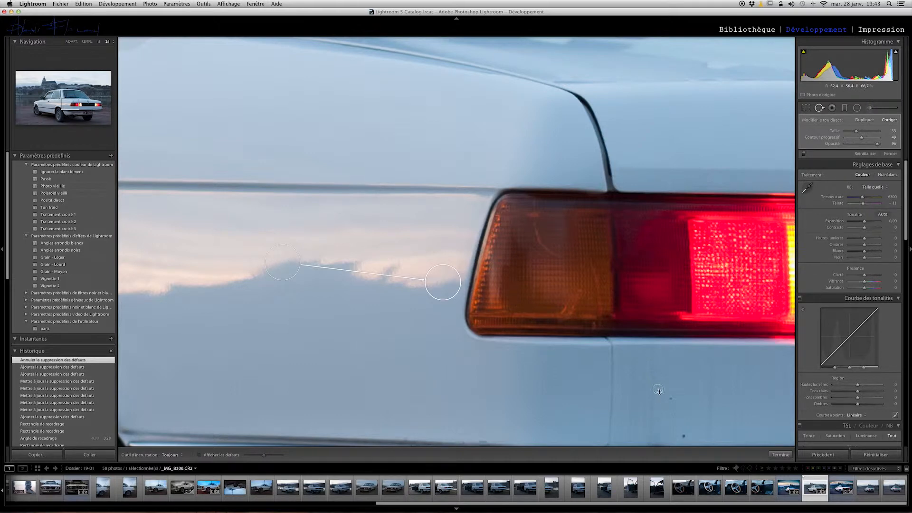
mouse_move(659, 390)
left_mouse_down()
mouse_move(661, 400)
mouse_move(673, 398)
mouse_move(651, 406)
mouse_move(684, 417)
mouse_move(654, 400)
mouse_move(677, 411)
left_mouse_up()
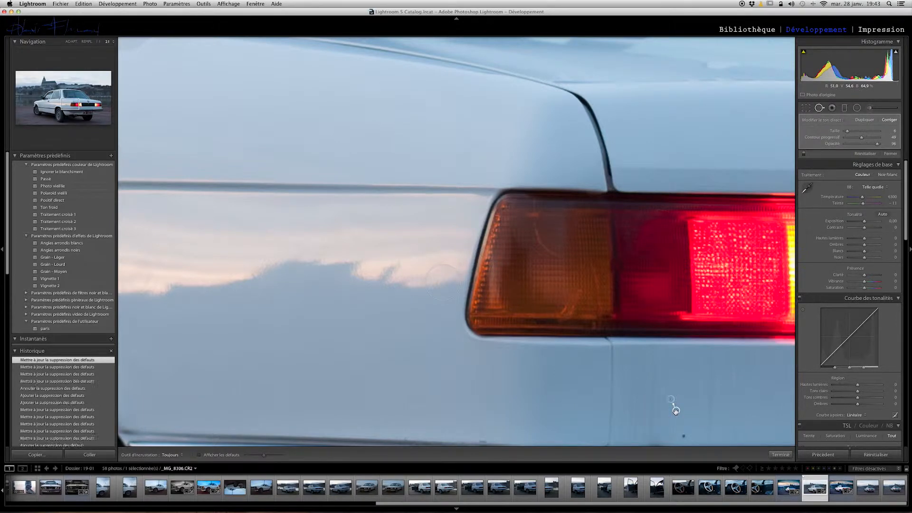
Heal the lower dark speck below the left taillight, sampling from the clean paint just above it, and finish the spot removal
left_click(683, 435)
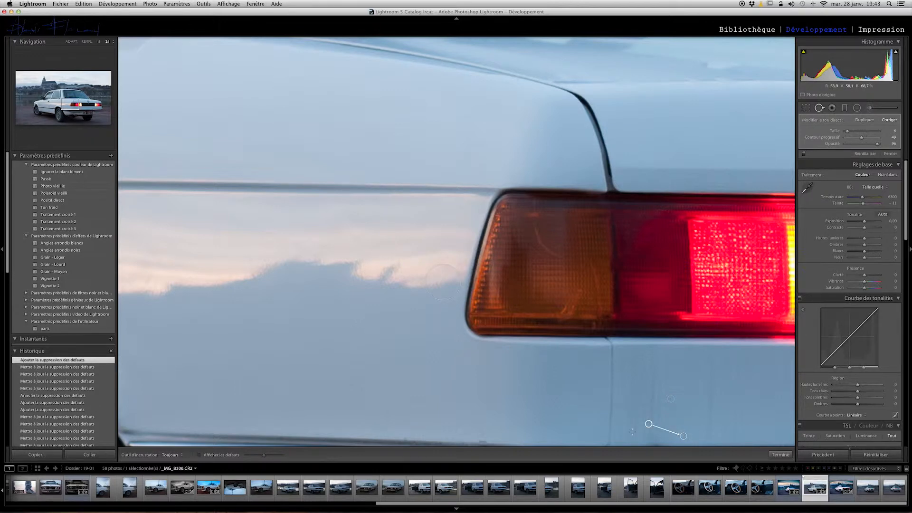
mouse_move(646, 424)
left_mouse_down()
mouse_move(654, 428)
mouse_move(651, 413)
left_mouse_up()
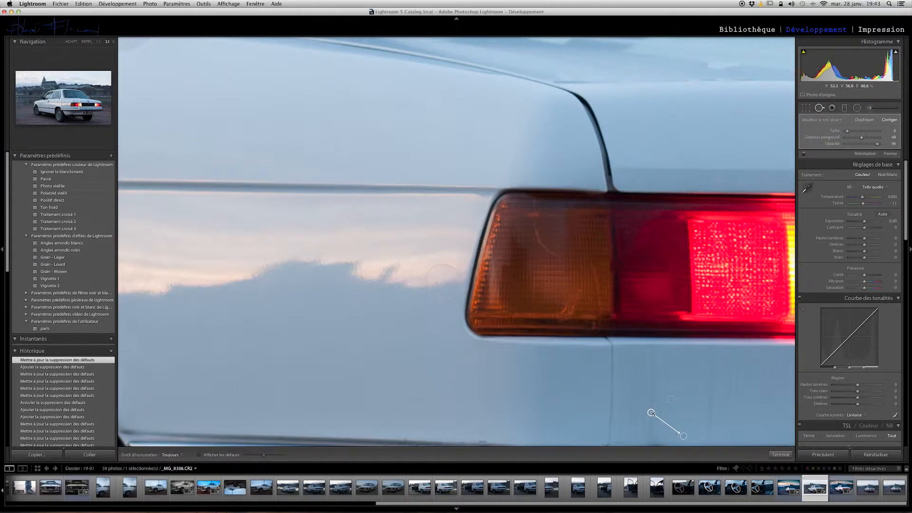
mouse_move(652, 413)
left_mouse_down()
mouse_move(687, 429)
mouse_move(679, 427)
left_mouse_up()
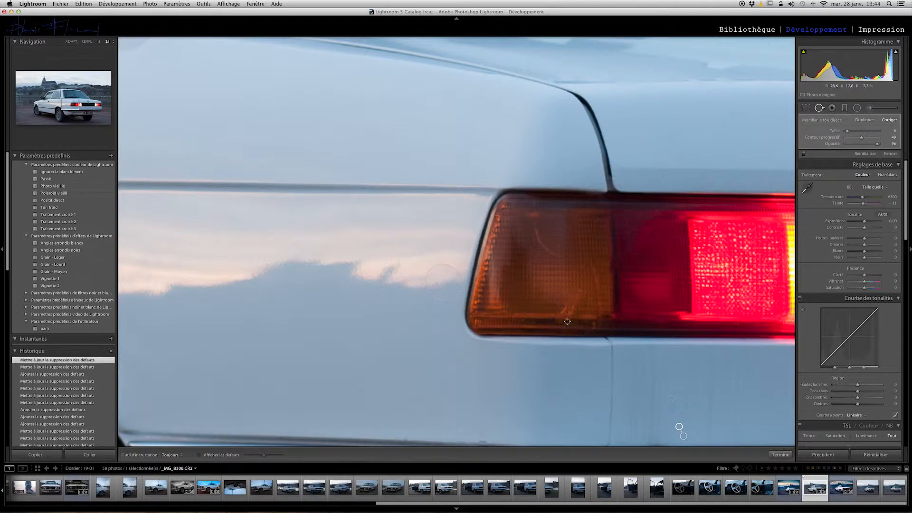
left_click(779, 455)
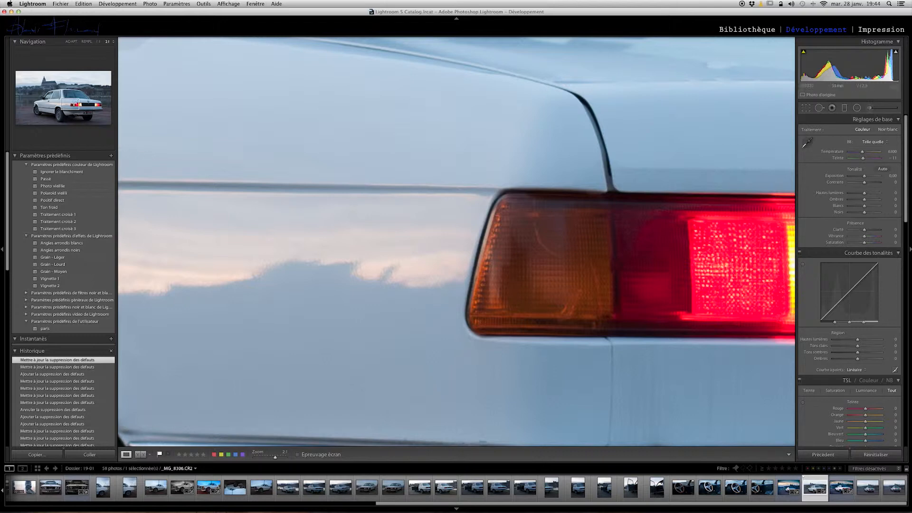
Compare the car's rear bodywork at 1:1 with the spot removal switched on and off
left_click(98, 42)
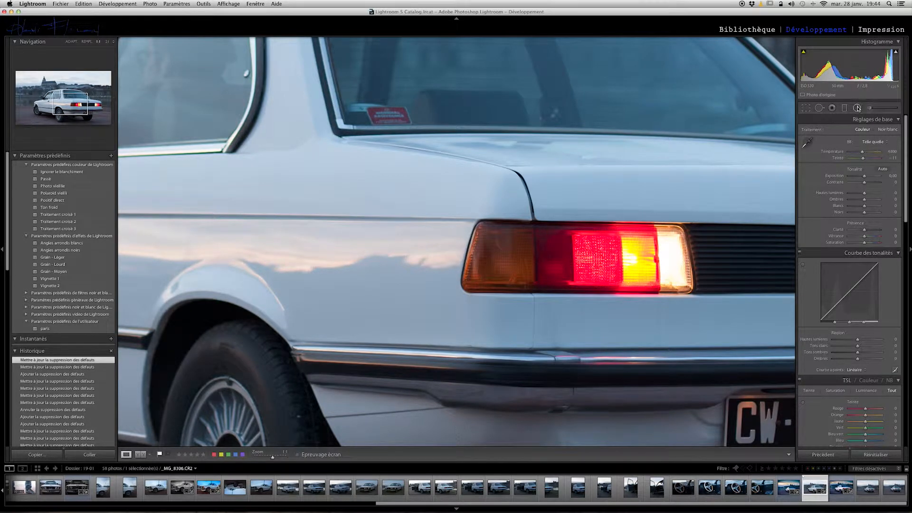
left_click(820, 108)
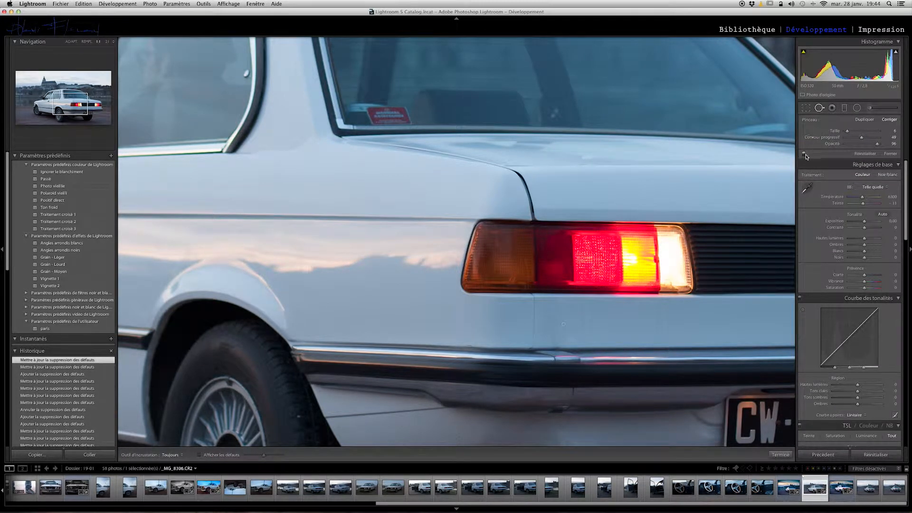
left_click(804, 153)
left_click(804, 153)
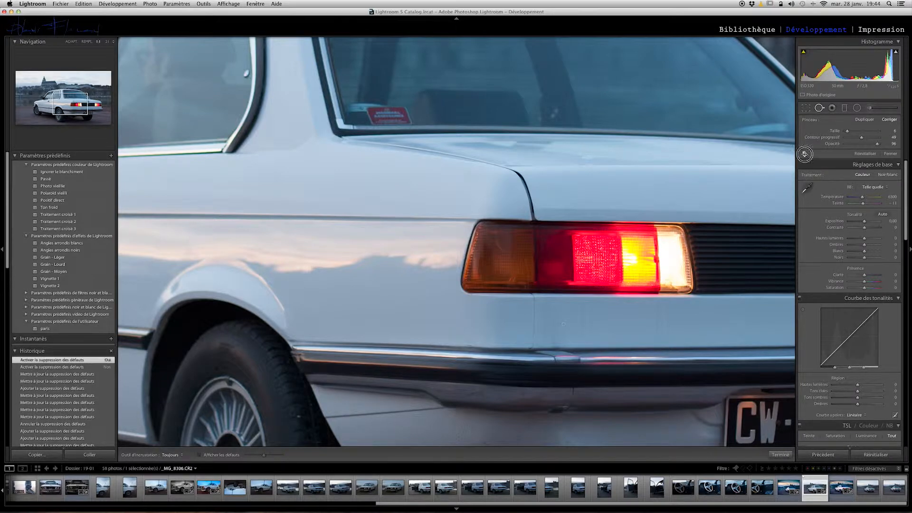
left_click(804, 154)
left_click(804, 154)
left_click(804, 154)
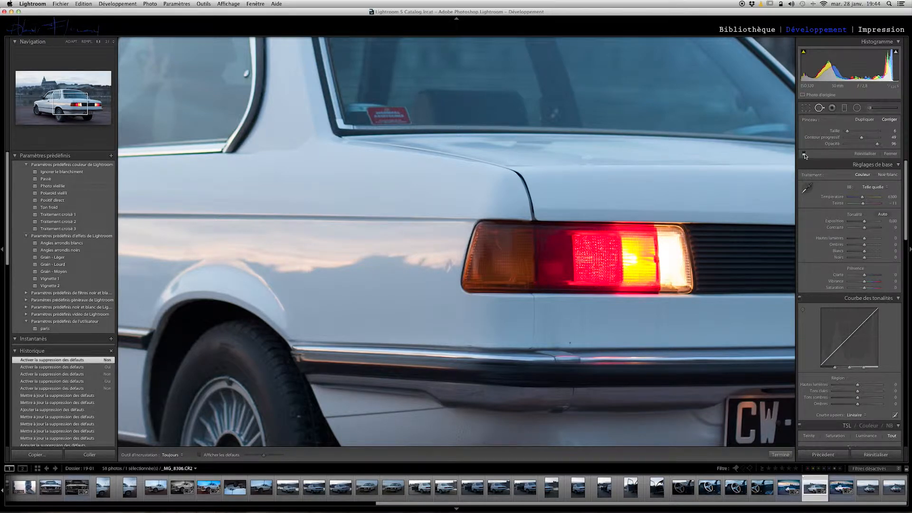
left_click(804, 154)
left_click(804, 154)
left_click(804, 154)
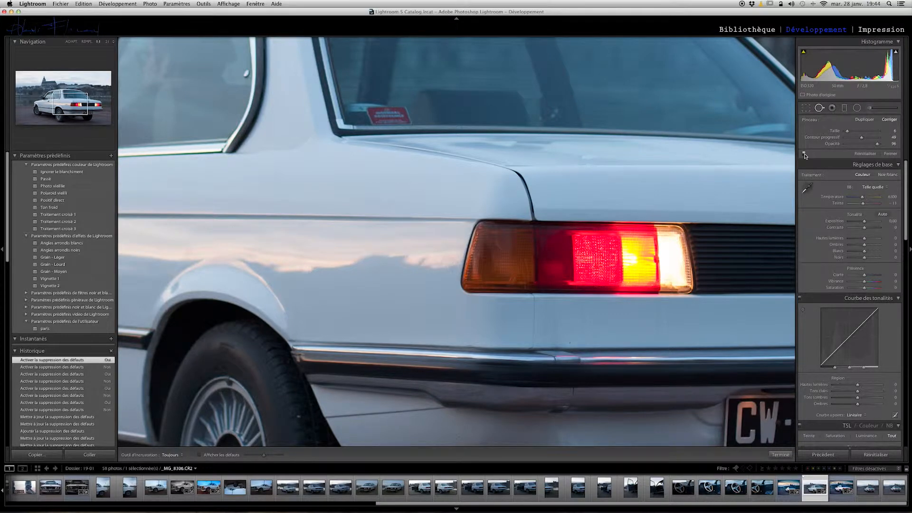
left_click(804, 154)
left_click(804, 154)
left_click(805, 153)
left_click(804, 154)
left_click(804, 154)
left_click(804, 154)
left_click(804, 154)
left_click(804, 154)
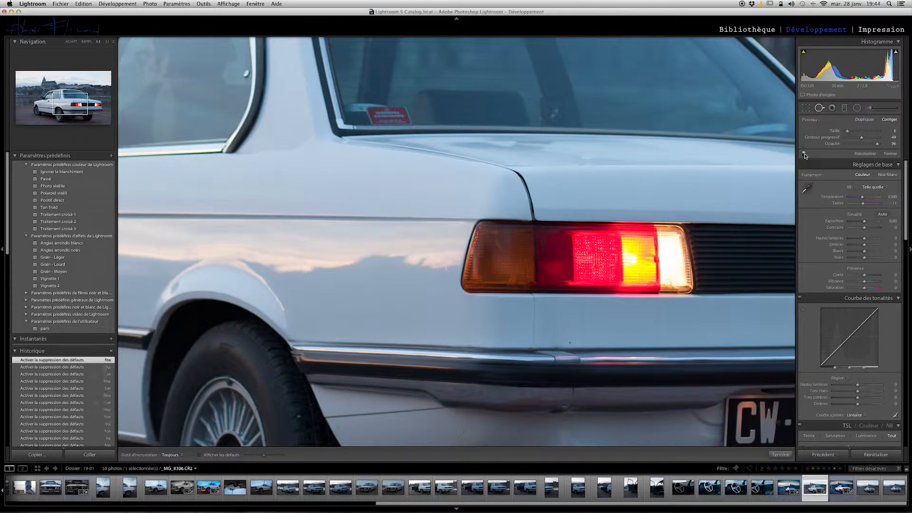
left_click(804, 154)
Add a graduated filter from the upper edge of the sky to the car's body and set its exposure to -4.00
left_click(71, 42)
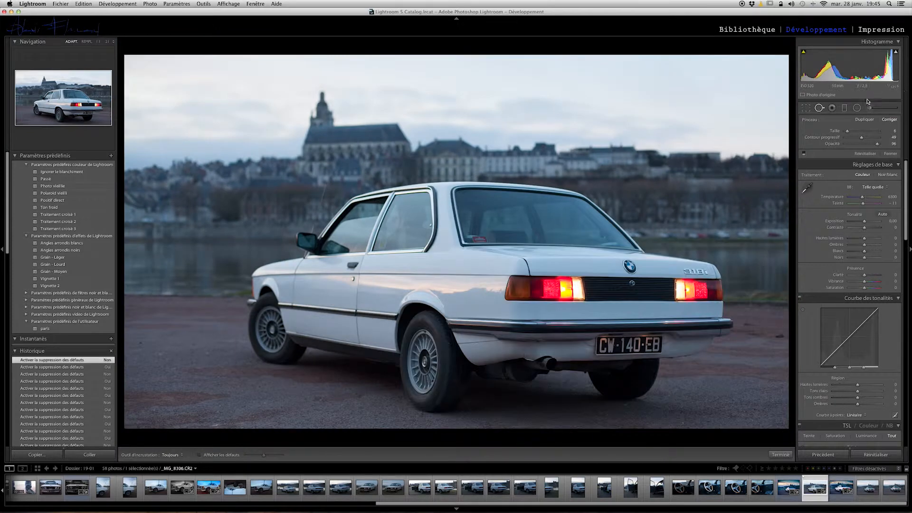
left_click(844, 108)
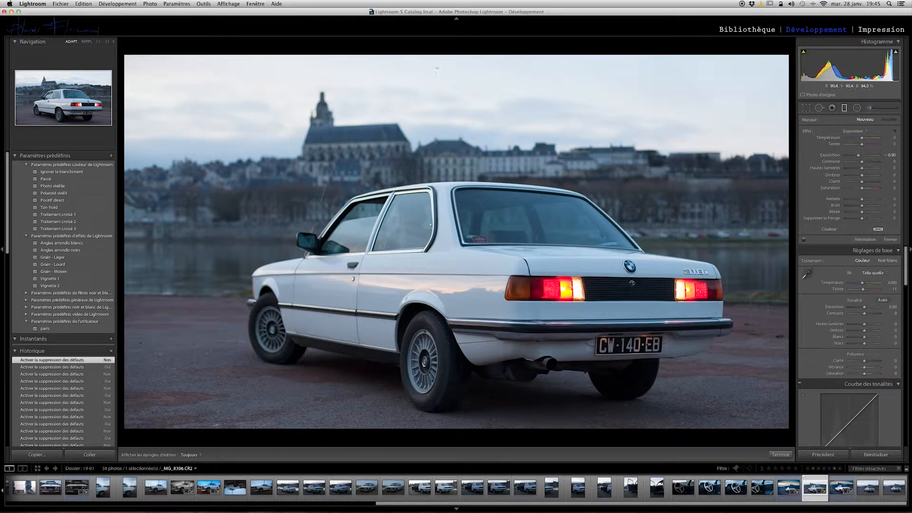
left_click_drag(436, 58, 438, 287)
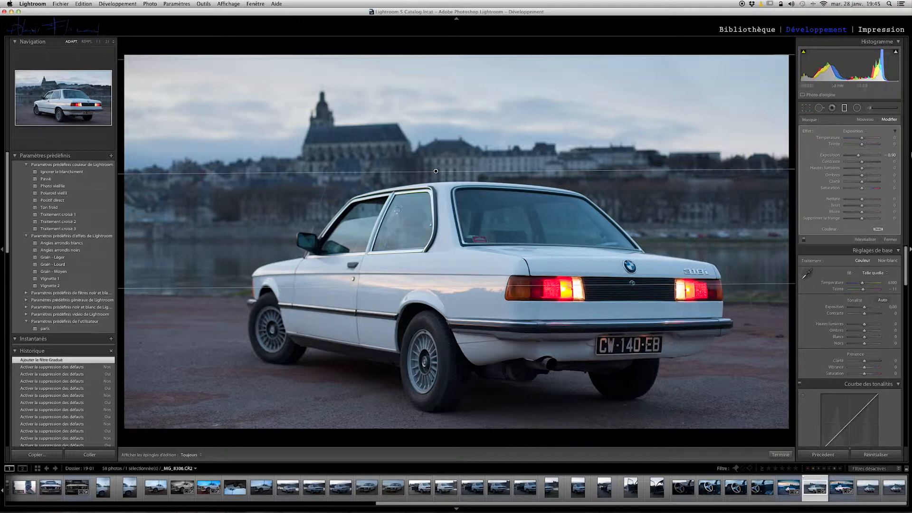
left_click_drag(858, 156, 830, 157)
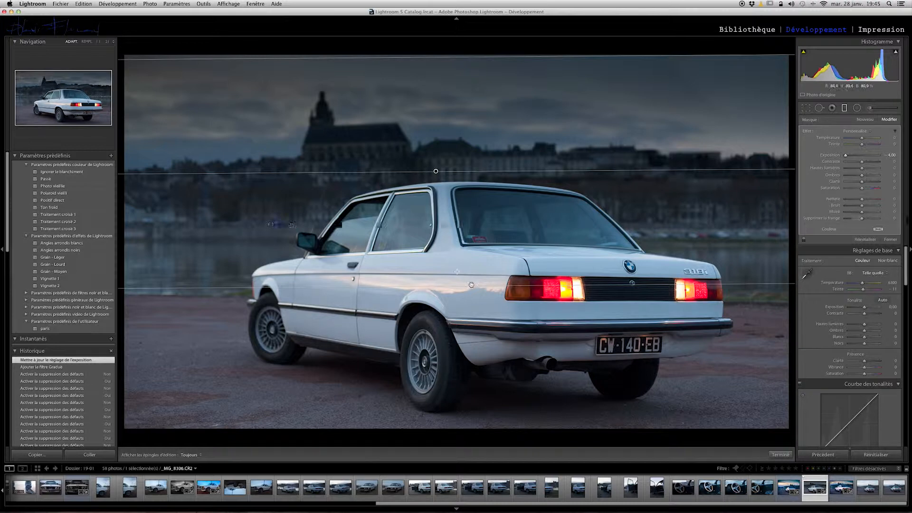
Shorten the graduated filter's transition, level it horizontally and shift it slightly lower over the skyline
left_click_drag(470, 287, 466, 253)
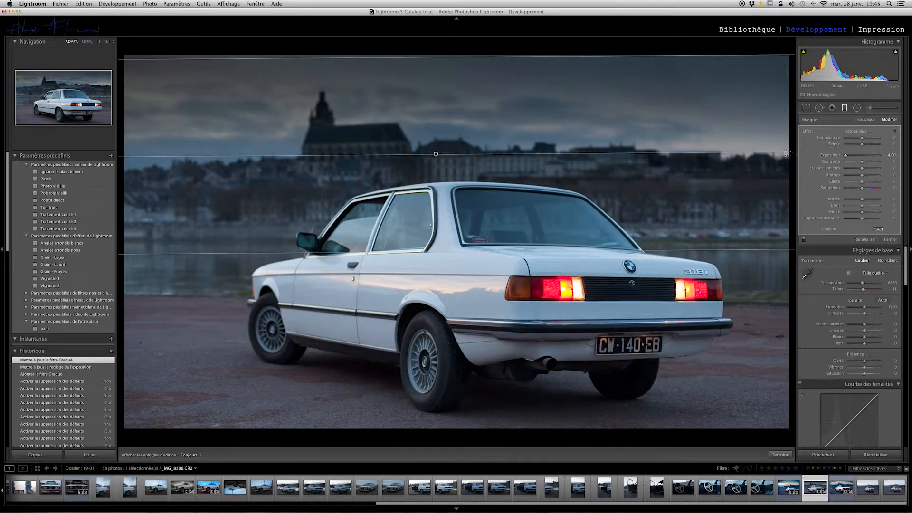
left_click_drag(786, 152, 782, 153)
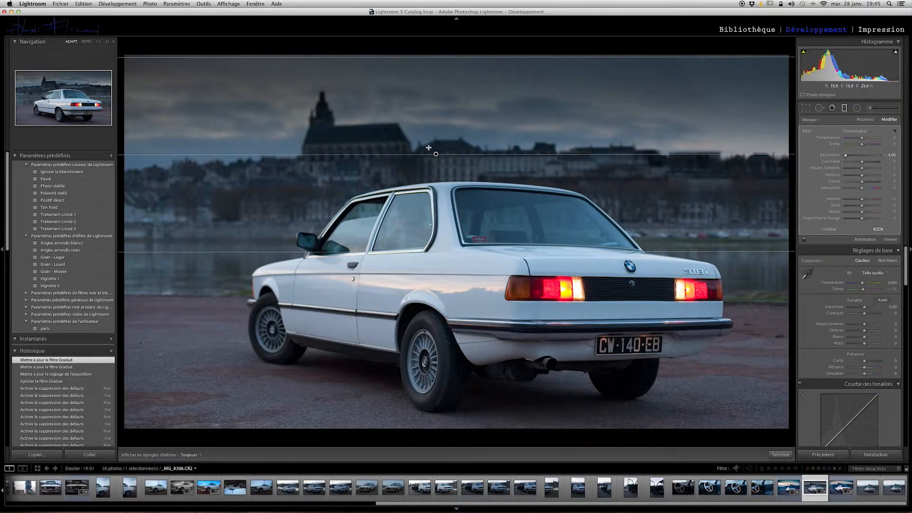
mouse_move(434, 153)
left_mouse_down()
mouse_move(432, 102)
mouse_move(430, 209)
mouse_move(429, 166)
left_mouse_up()
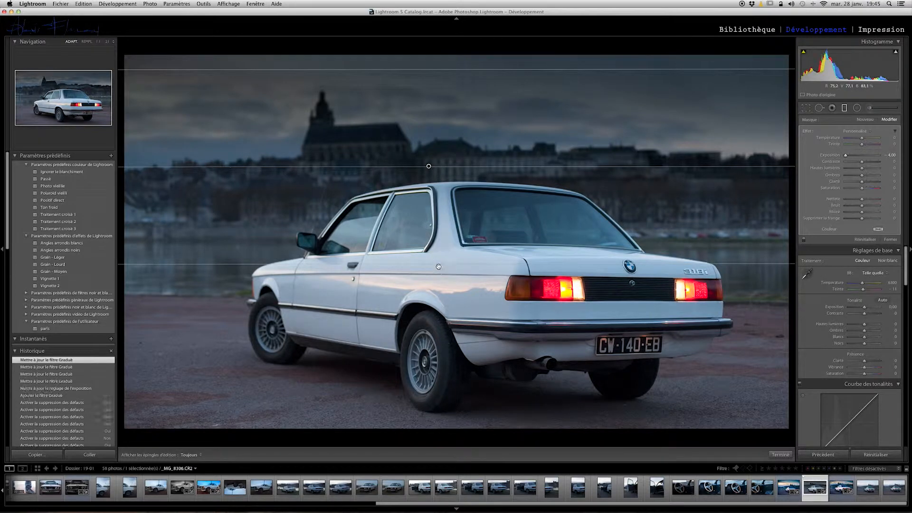
Adjust the graduated filter's transition width and position so it spans from the upper sky to the car's side windows, centred on the church roof
left_click_drag(439, 265, 437, 158)
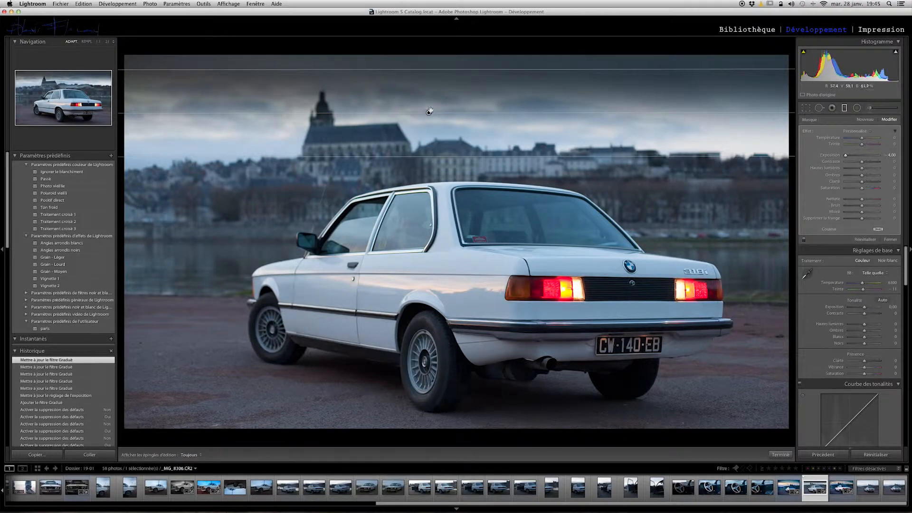
left_click_drag(429, 112, 420, 167)
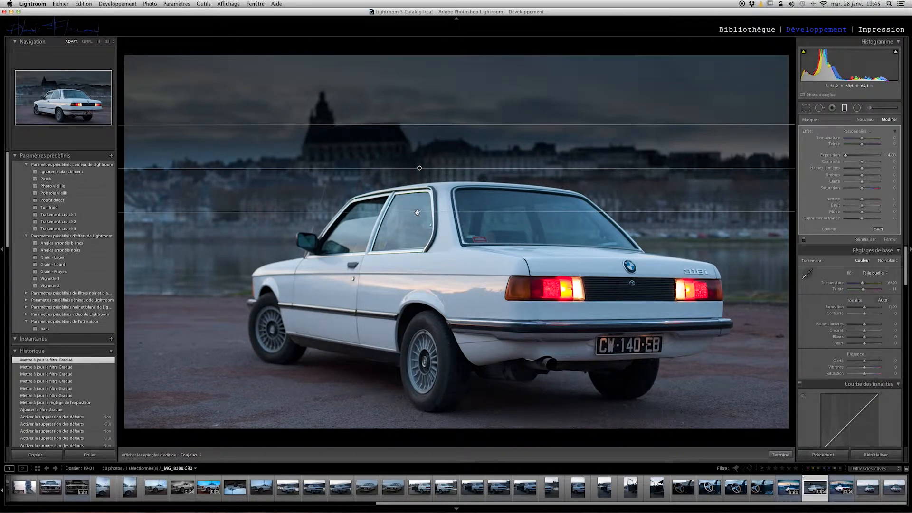
left_click_drag(418, 212, 435, 290)
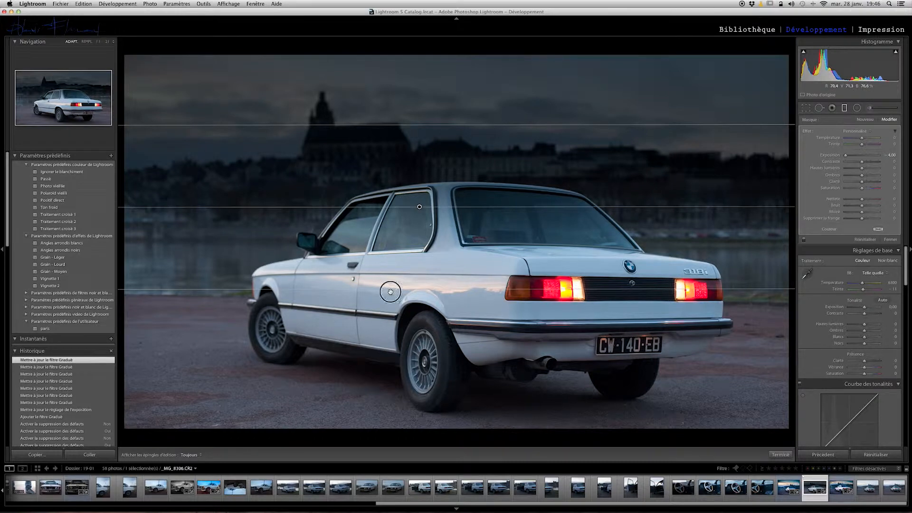
left_click_drag(390, 292, 361, 184)
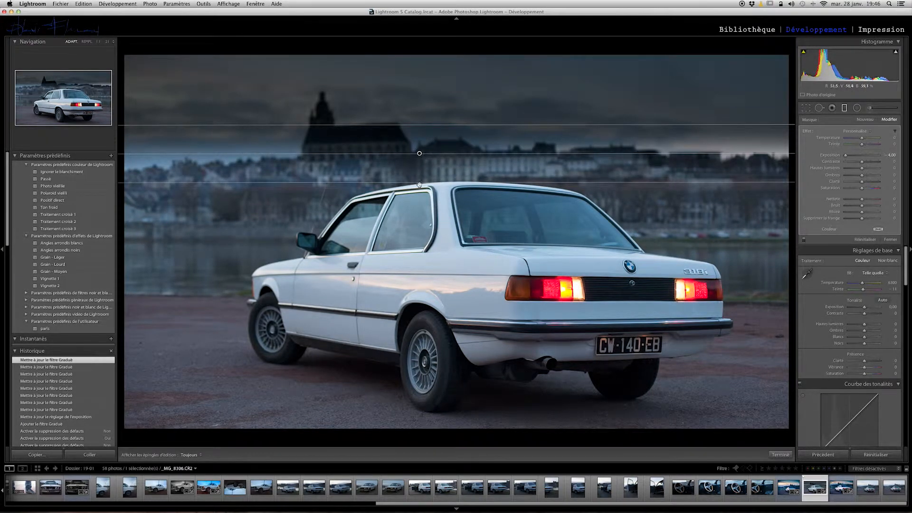
left_click_drag(419, 183, 380, 260)
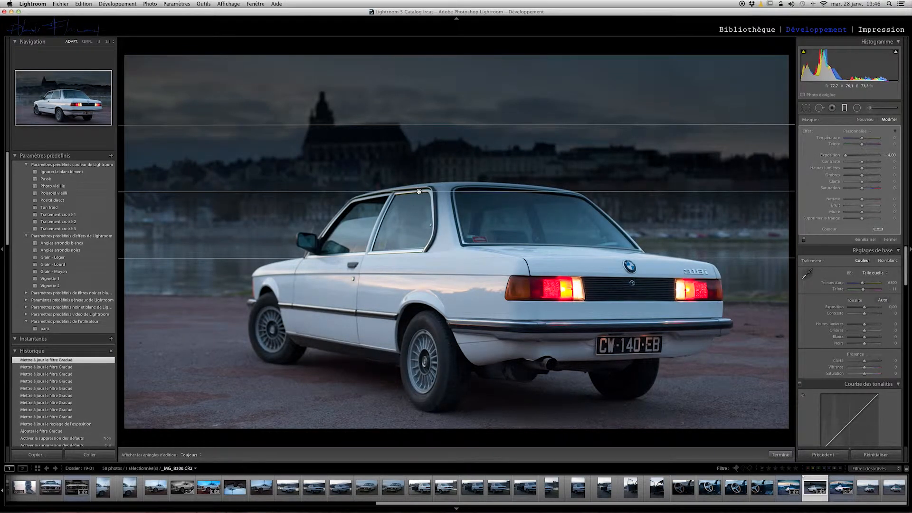
left_click_drag(419, 192, 418, 142)
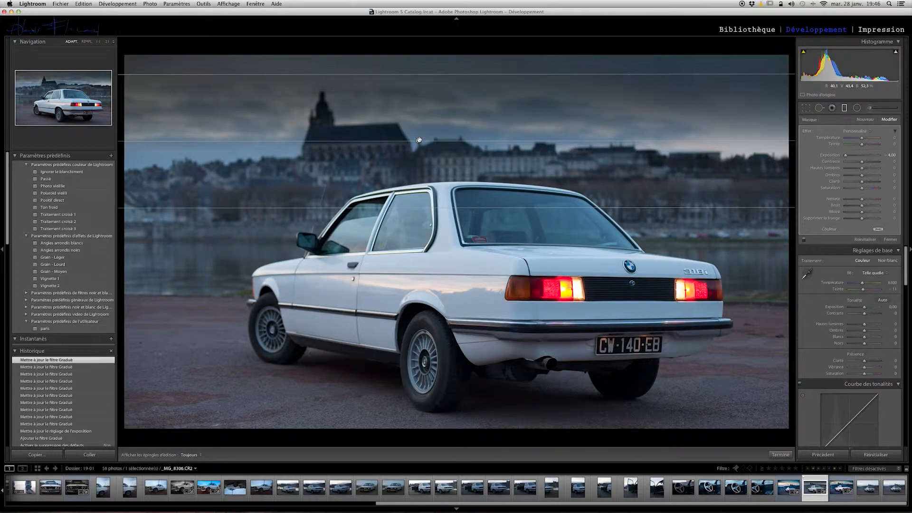
Try the Température effect preset and the Exposition preset on the graduated filter
left_click(859, 131)
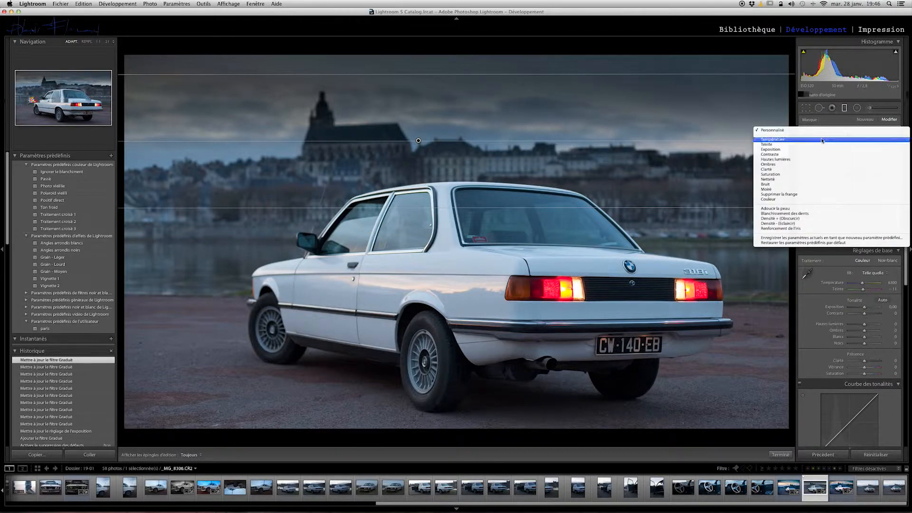
left_click(772, 139)
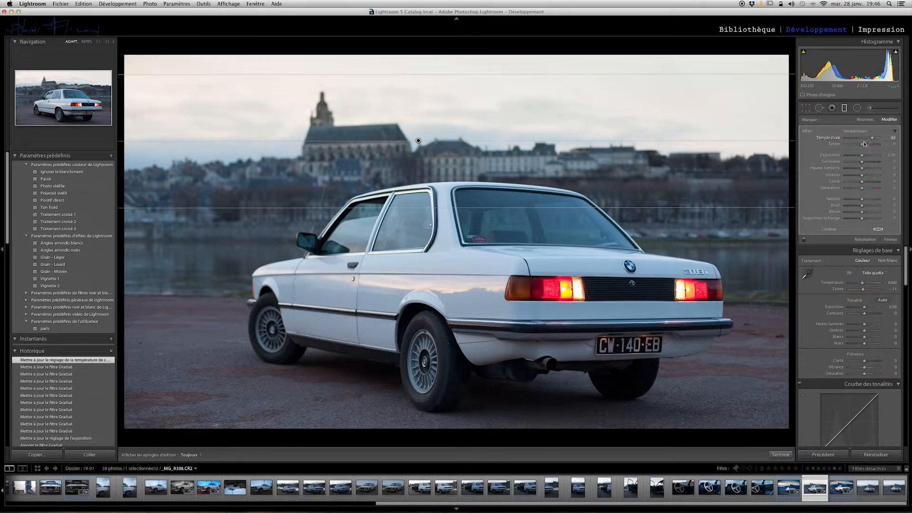
left_click(858, 131)
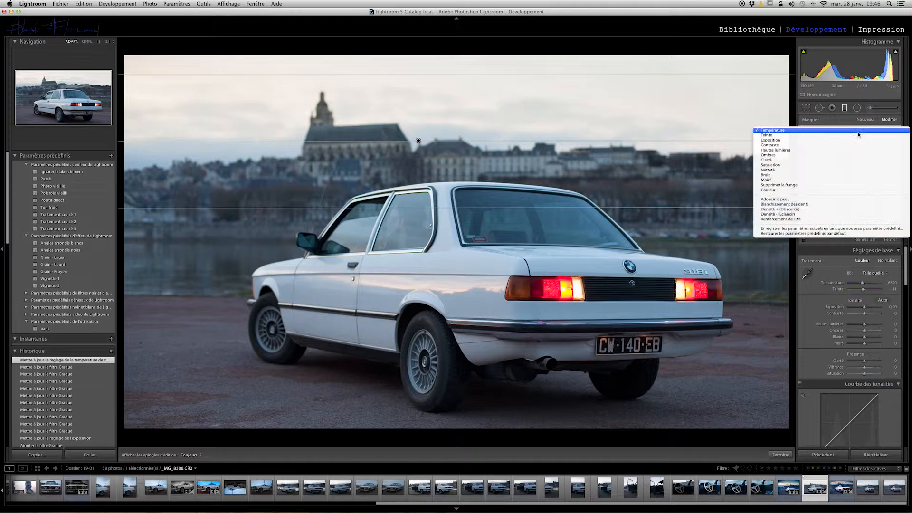
left_click(776, 141)
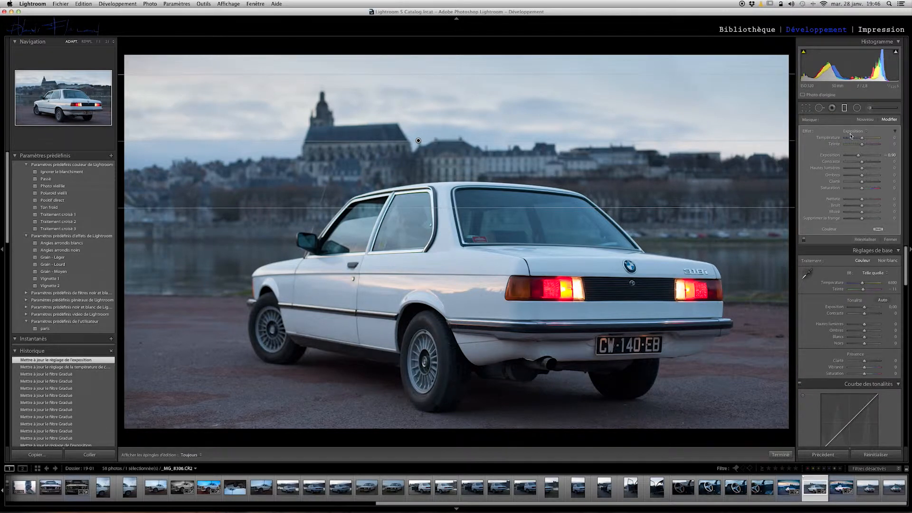
Try a temperature of 100 with a tint of about 60 on the graduated filter
left_click(853, 132)
left_click(779, 125)
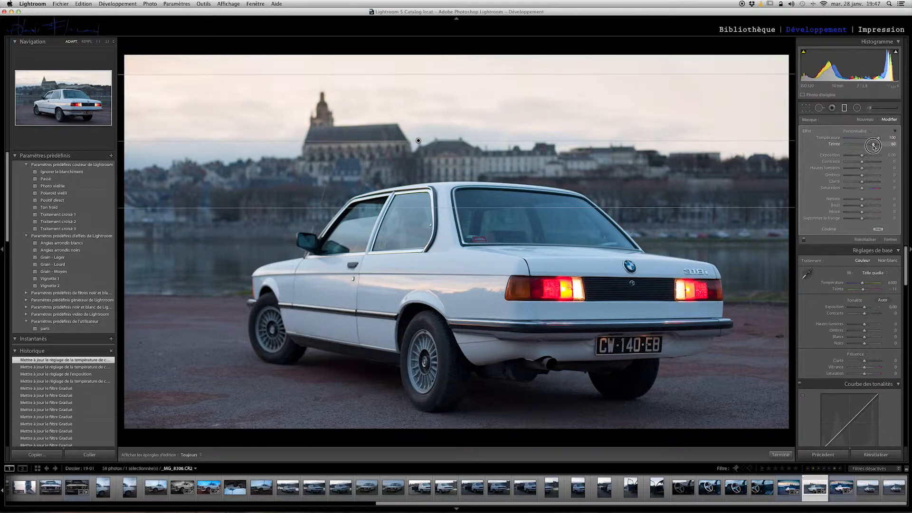
left_click_drag(890, 151, 891, 152)
Apply the Température effect preset to the graduated filter and finish editing it
left_click(847, 134)
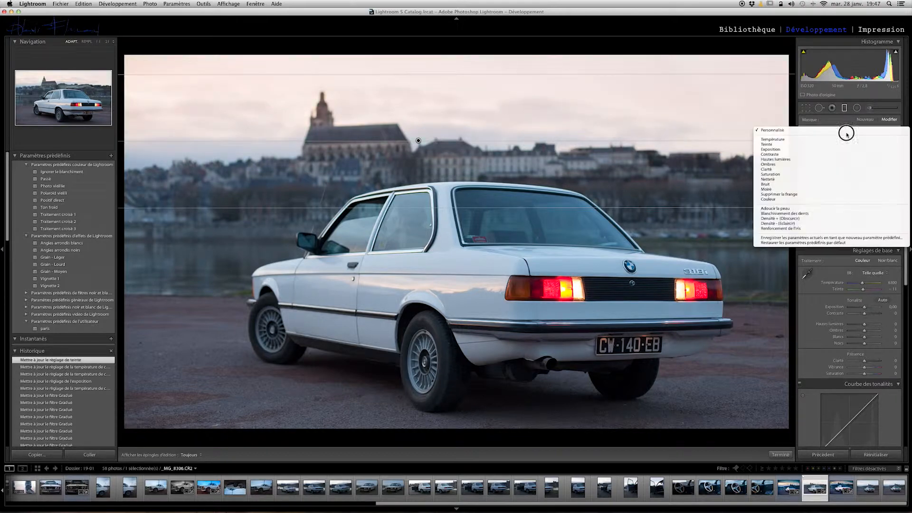
left_click(809, 139)
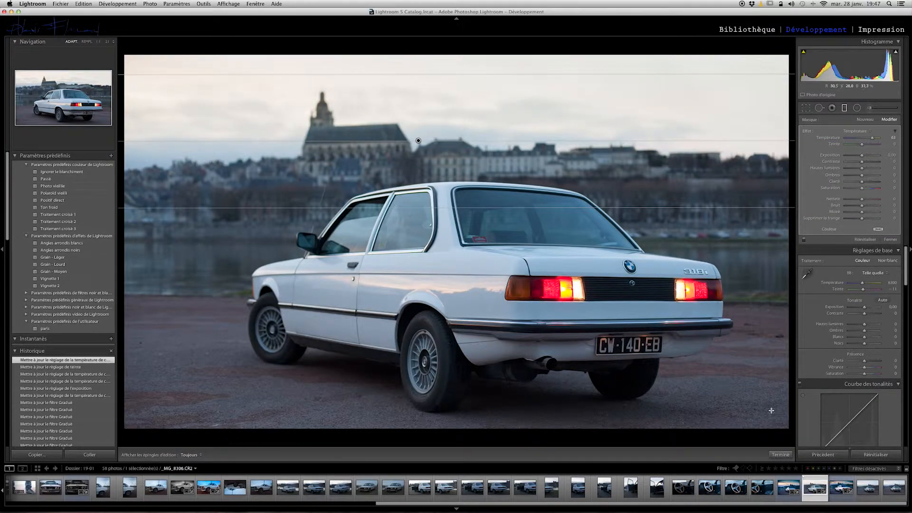
left_click(781, 455)
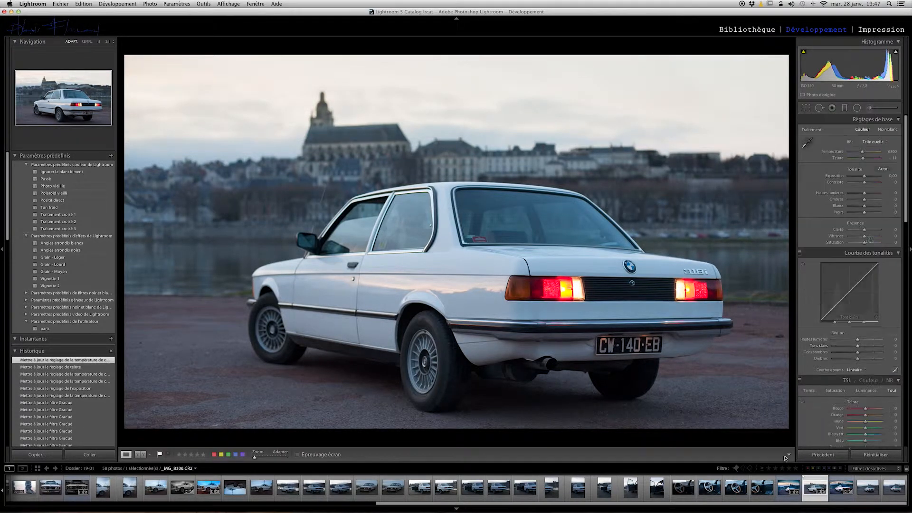
left_click(873, 142)
left_click(875, 142)
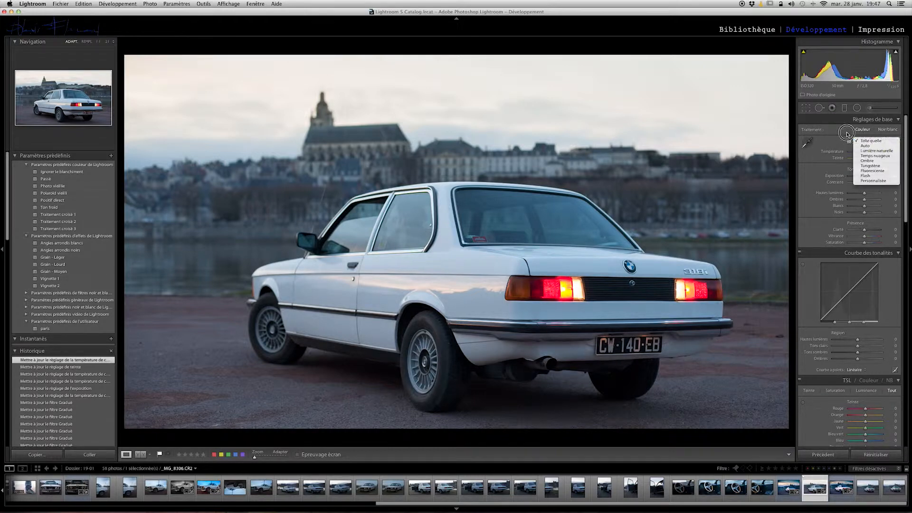
Prepare a new graduated filter, try other temperature values for it and choose the Température effect preset
left_click(845, 108)
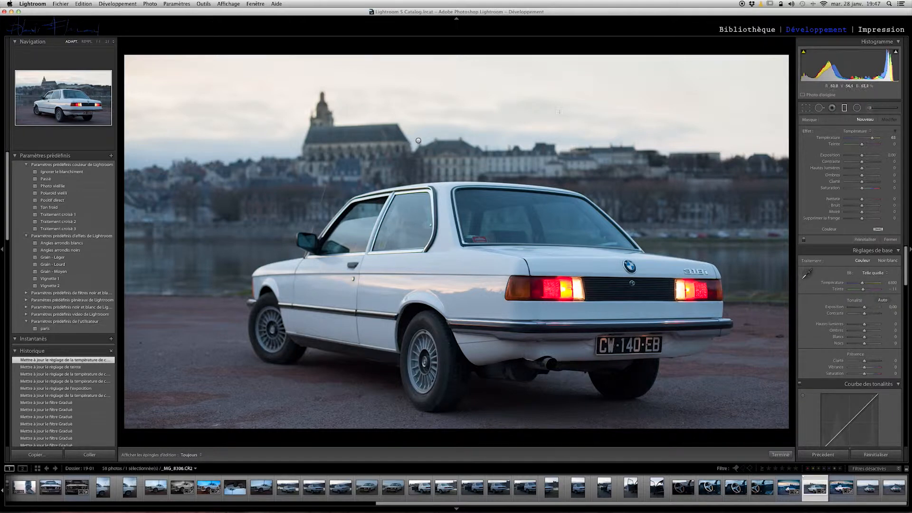
left_click(866, 135)
left_click(876, 140)
left_click_drag(865, 138, 873, 140)
left_click(858, 131)
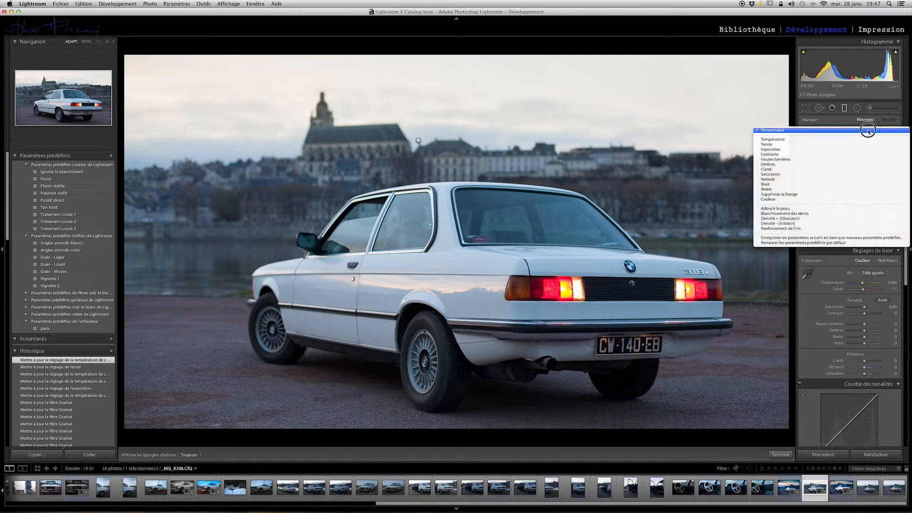
left_click(803, 144)
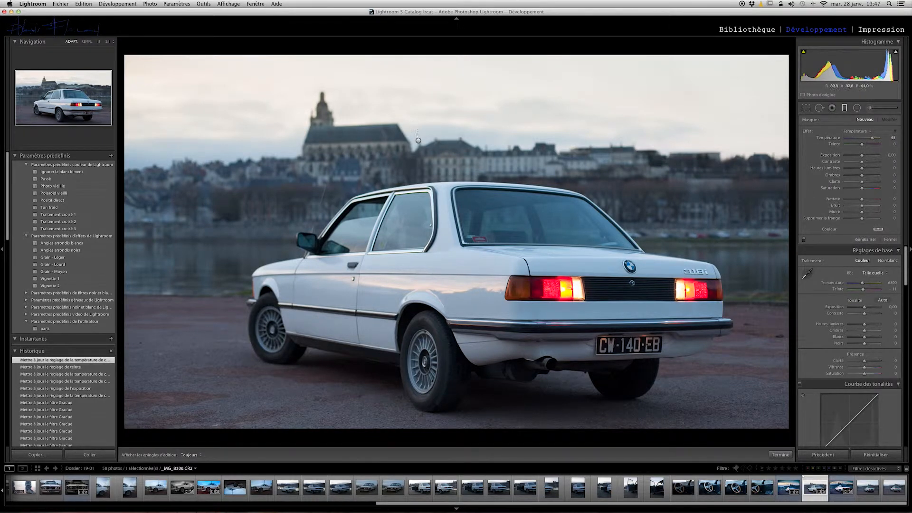
Draw a diagonal graduated filter from the sky down to the car's rear window and set its temperature to 100
left_click_drag(440, 103, 526, 246)
left_click_drag(873, 139, 897, 146)
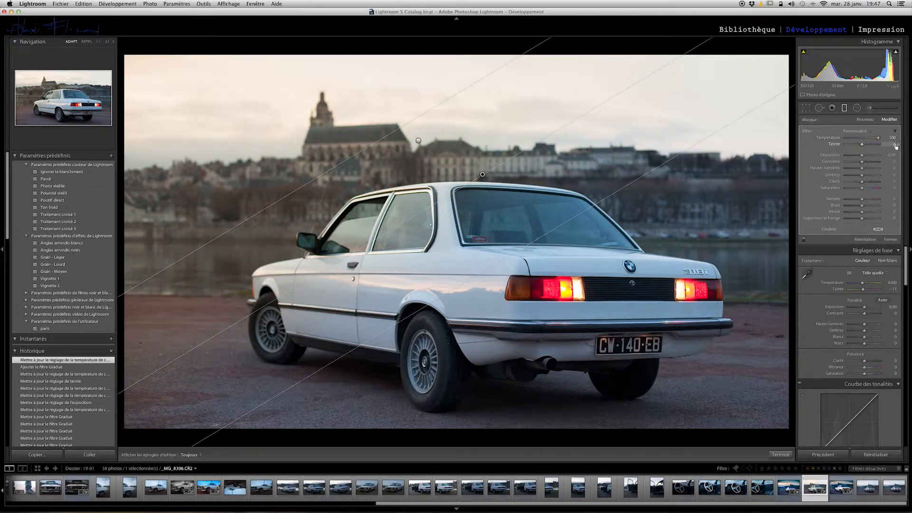
Draw a large elliptical radial filter around the car, shift it upward and reset its temperature to zero
left_click(857, 109)
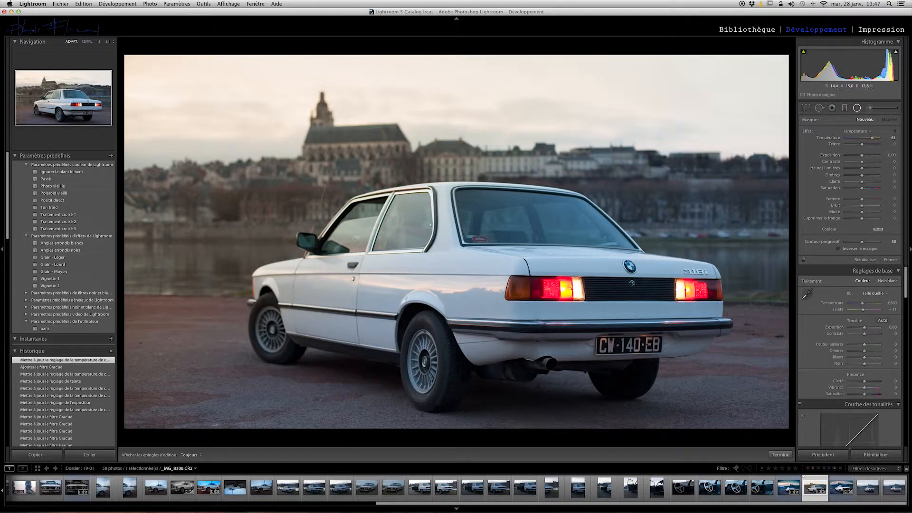
mouse_move(451, 272)
left_mouse_down()
mouse_move(547, 401)
mouse_move(566, 225)
mouse_move(649, 234)
mouse_move(658, 206)
mouse_move(648, 134)
mouse_move(446, 130)
mouse_move(646, 201)
mouse_move(678, 101)
mouse_move(705, 114)
left_mouse_up()
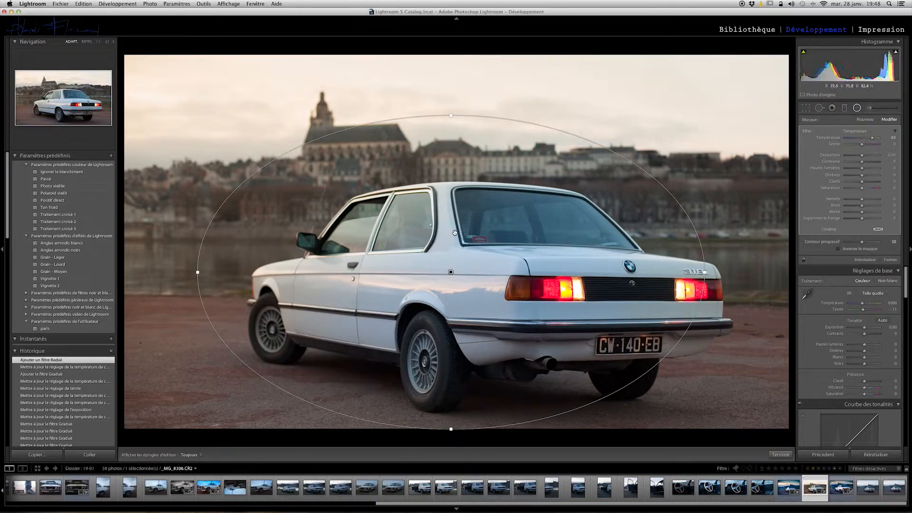
left_click_drag(451, 273, 449, 231)
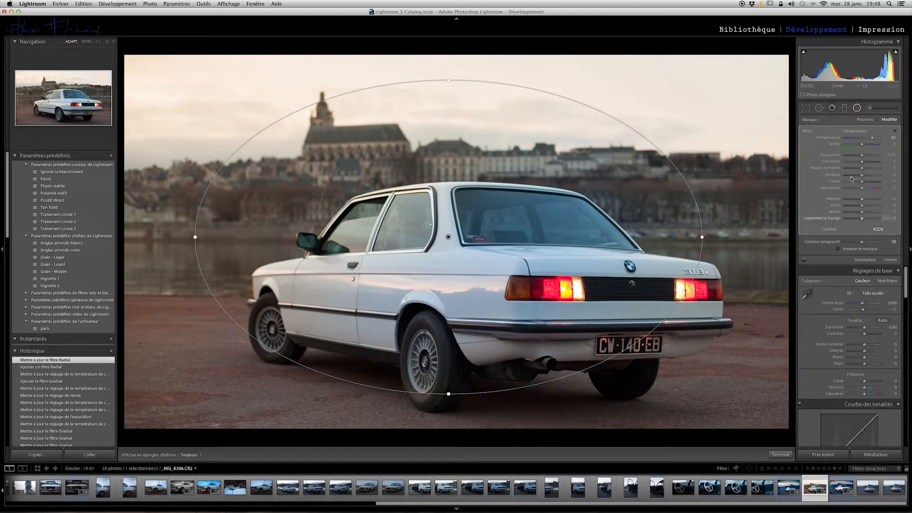
double_click(872, 139)
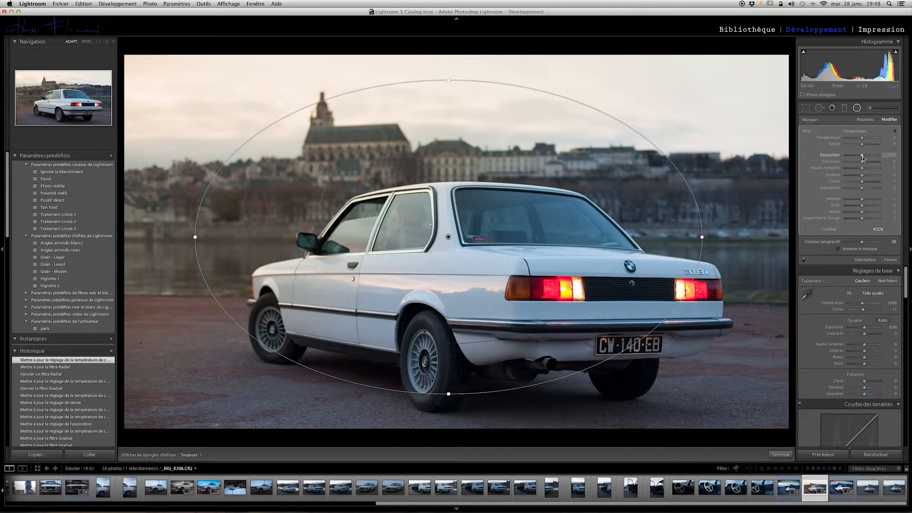
Lower the radial filter's exposure to about -2.78 and reposition the ellipse around the car
mouse_move(863, 157)
left_mouse_down()
mouse_move(846, 157)
mouse_move(854, 156)
left_mouse_up()
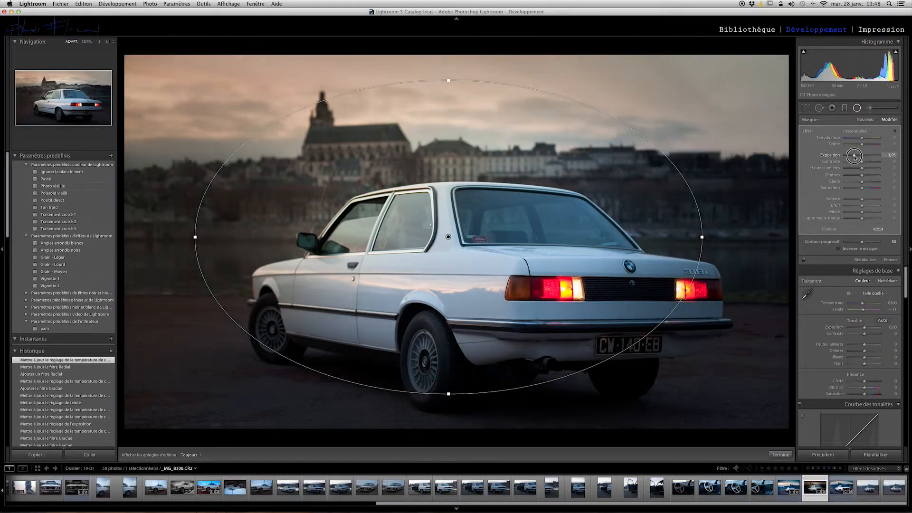
left_click_drag(583, 218, 588, 235)
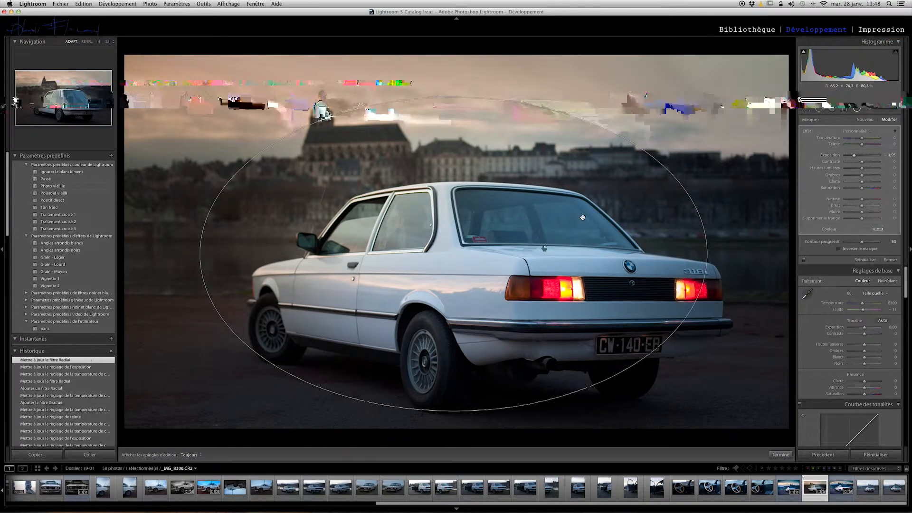
left_click_drag(461, 228, 499, 255)
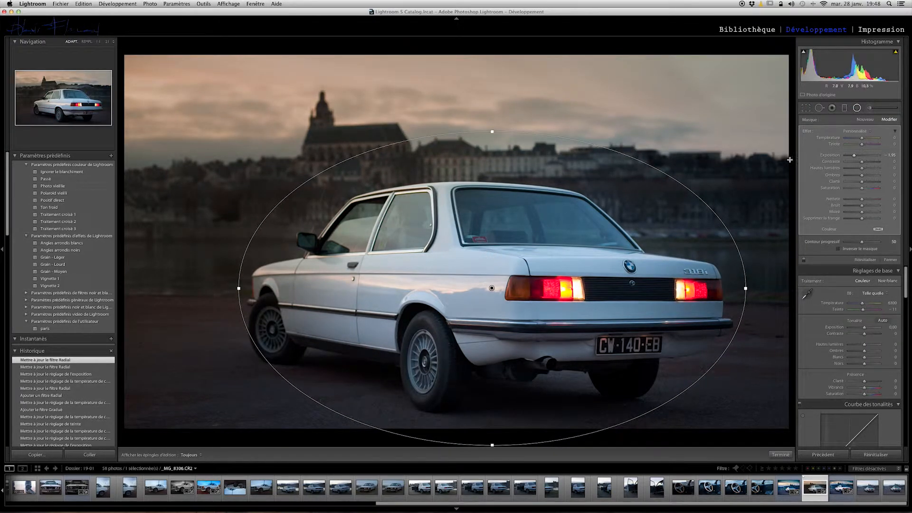
left_click_drag(855, 155, 851, 155)
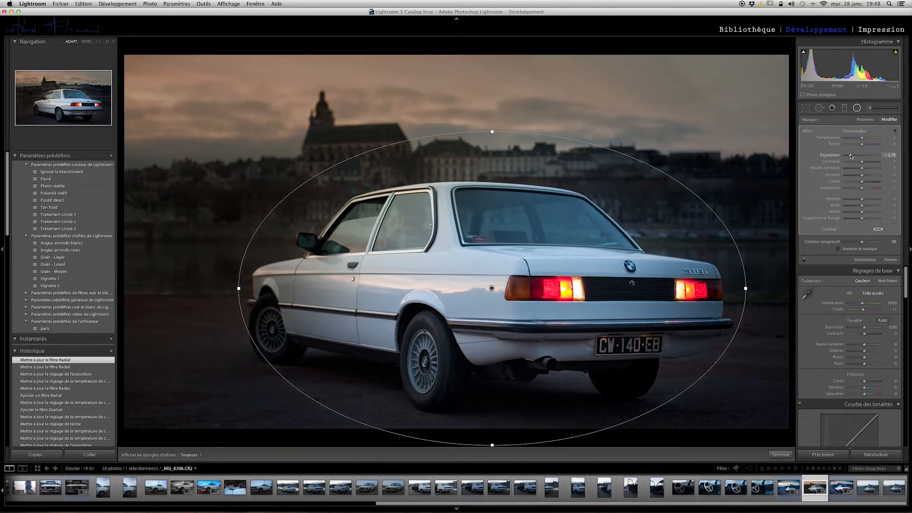
left_click_drag(907, 287, 900, 414)
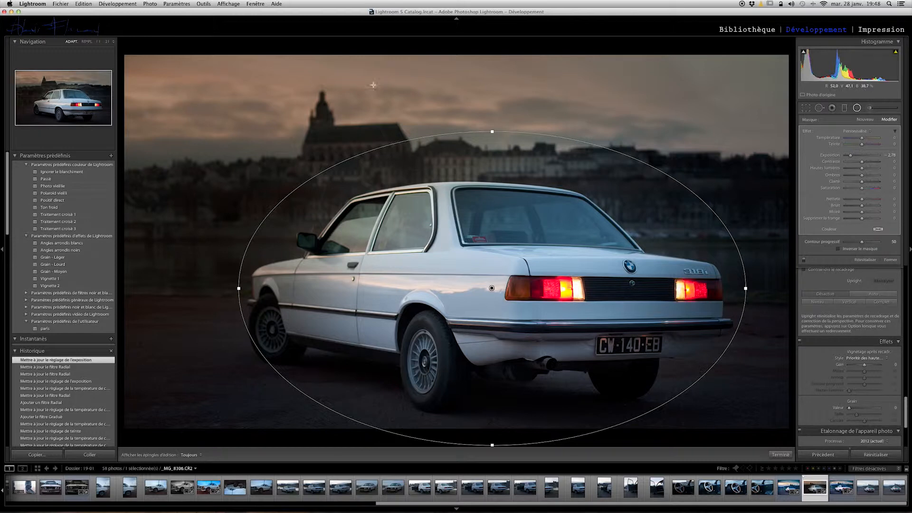
left_click_drag(502, 214, 472, 224)
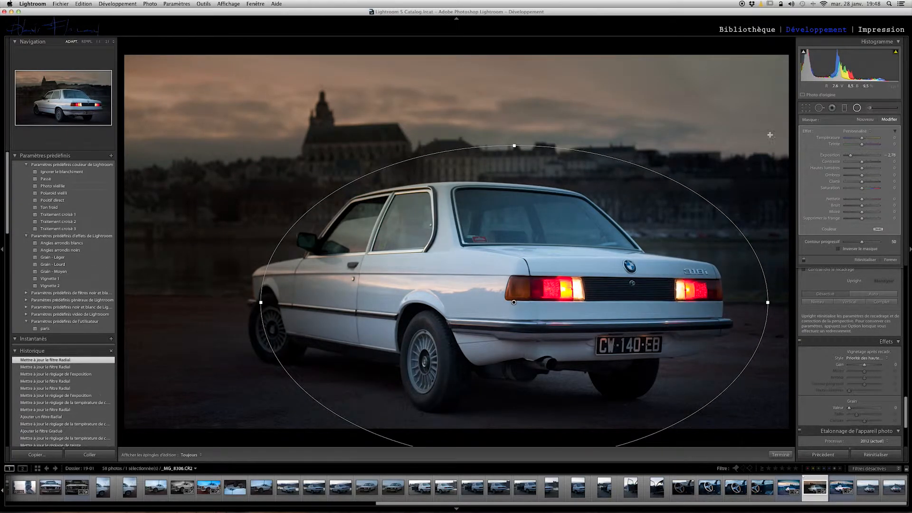
Try the radial filter's feathering and inverted mask, repositioning the ellipse over the car
mouse_move(862, 243)
left_mouse_down()
mouse_move(894, 249)
mouse_move(798, 222)
mouse_move(901, 237)
mouse_move(864, 241)
left_mouse_up()
left_click(839, 249)
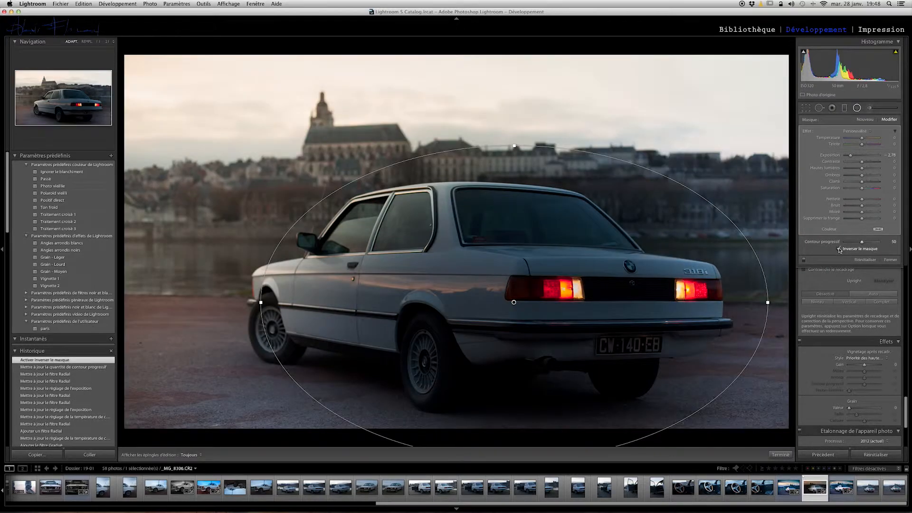
mouse_move(503, 235)
left_mouse_down()
mouse_move(480, 214)
mouse_move(501, 209)
mouse_move(493, 230)
mouse_move(503, 218)
mouse_move(493, 220)
left_mouse_up()
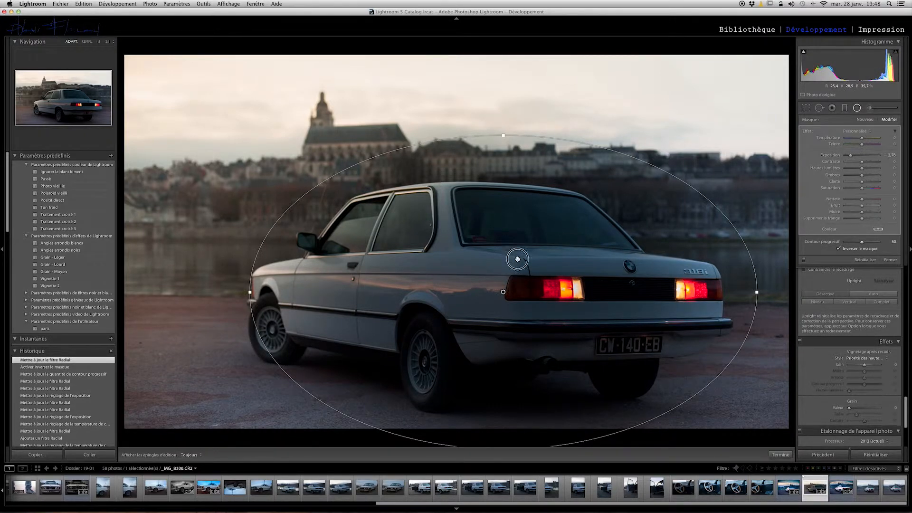
left_click_drag(517, 258, 468, 247)
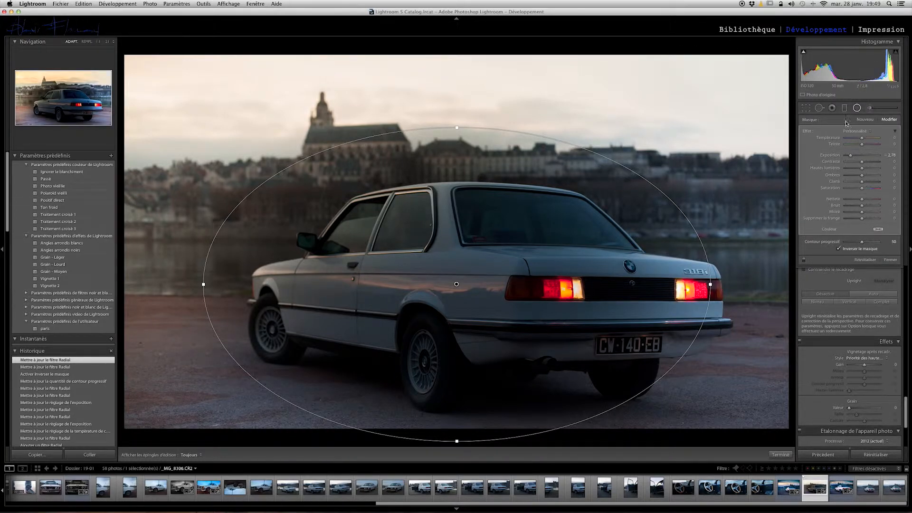
Delete the radial filter from the photo
left_click(872, 109)
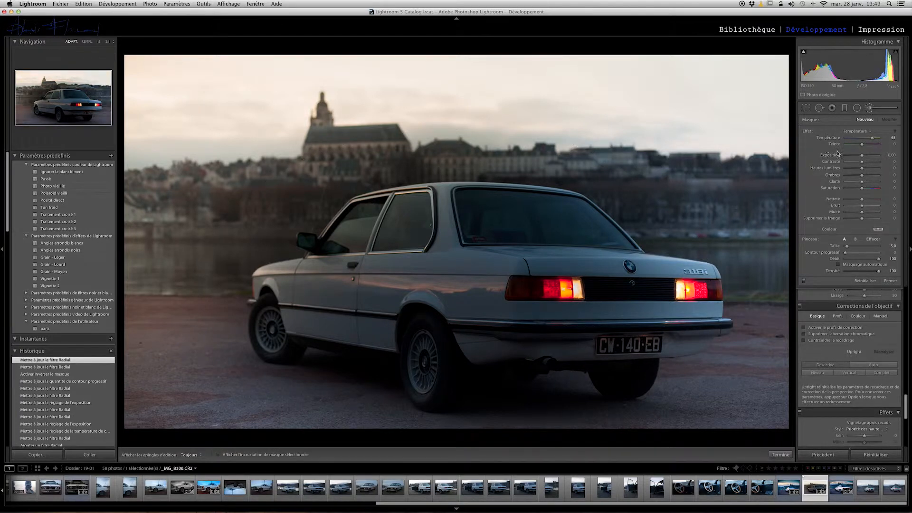
left_click(858, 108)
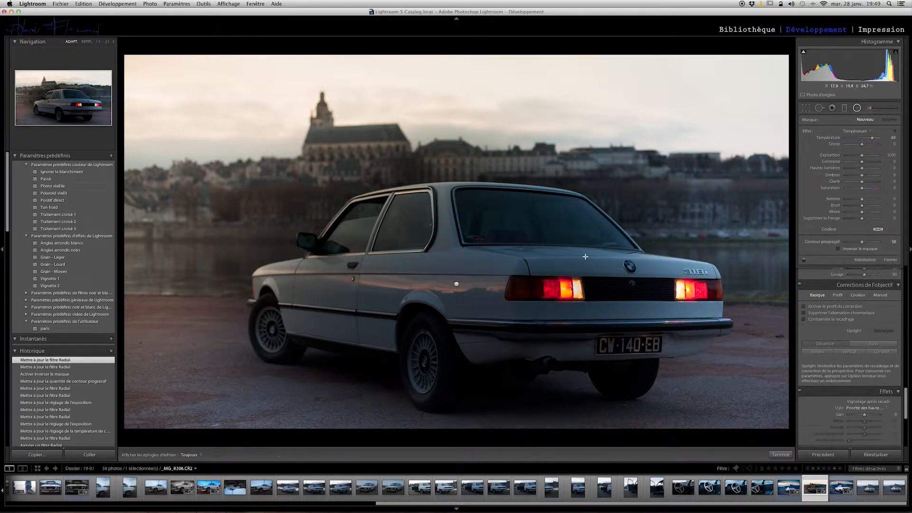
right_click(457, 285)
left_click(463, 288)
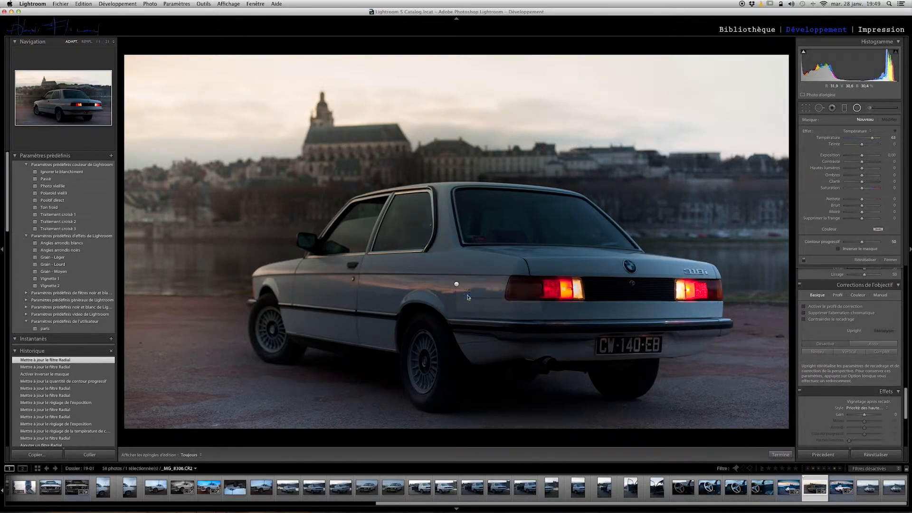
Paint the adjustment brush over the bright clear sections of both tail lights, checking the coverage with the mask overlay
left_click(872, 109)
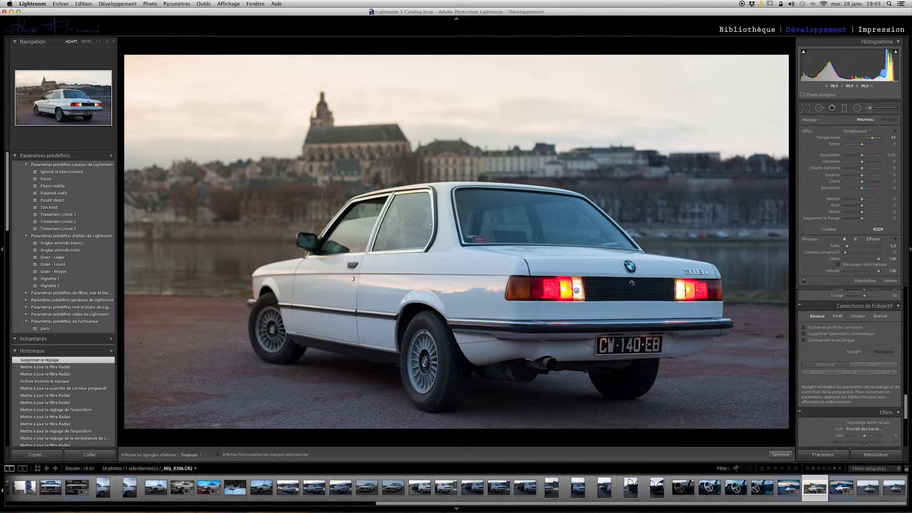
key("h")
left_click(577, 289)
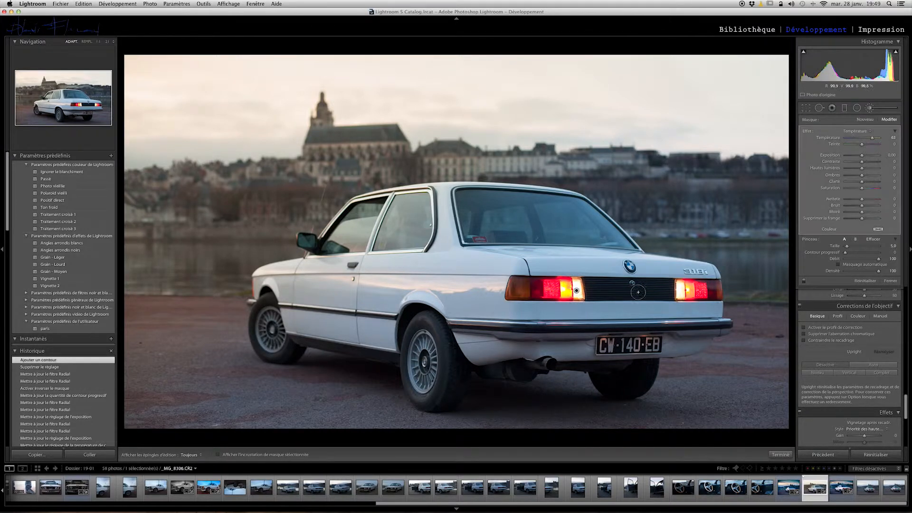
left_click(678, 293)
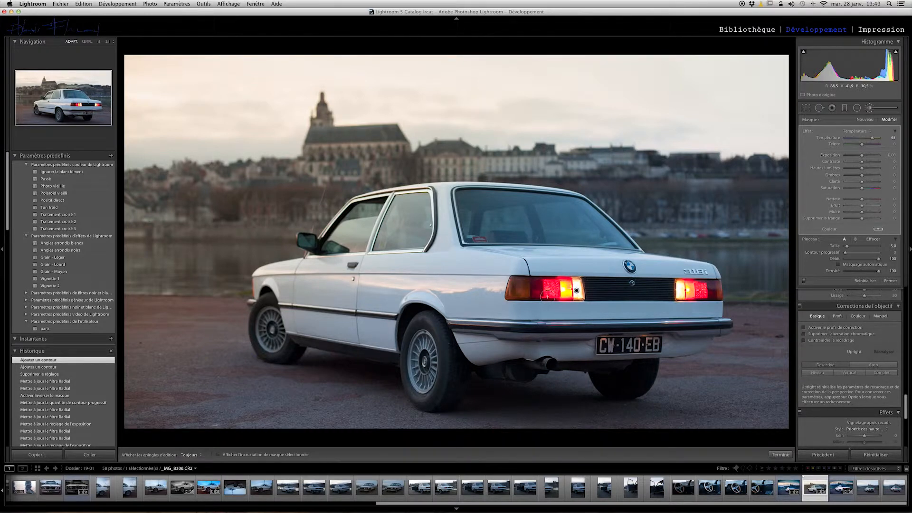
key("o")
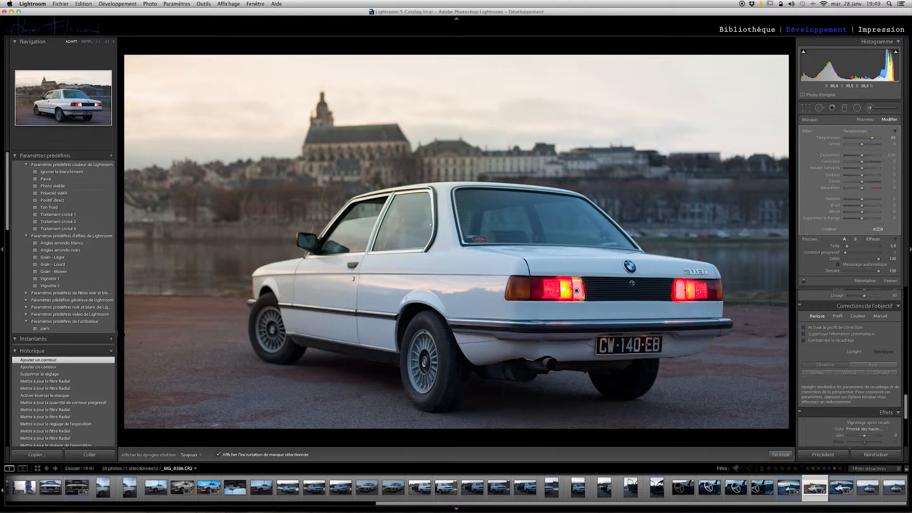
left_click_drag(576, 283, 579, 295)
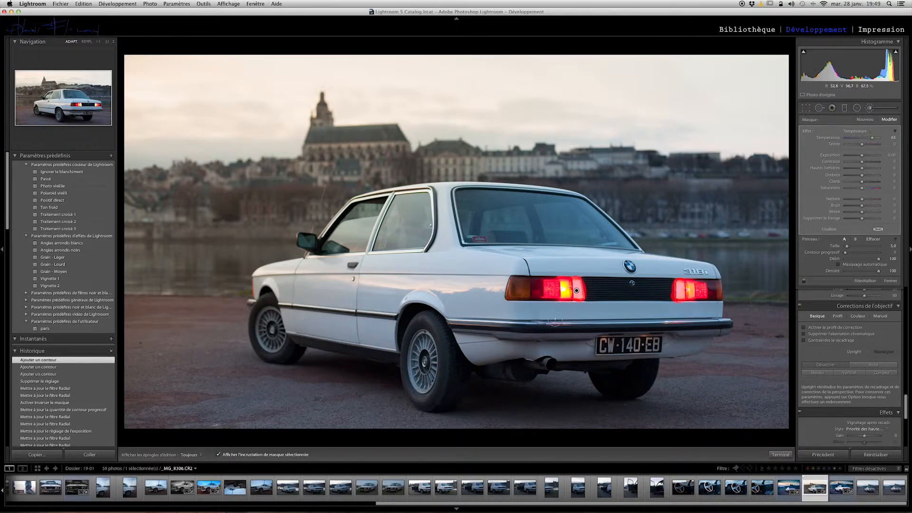
key("o")
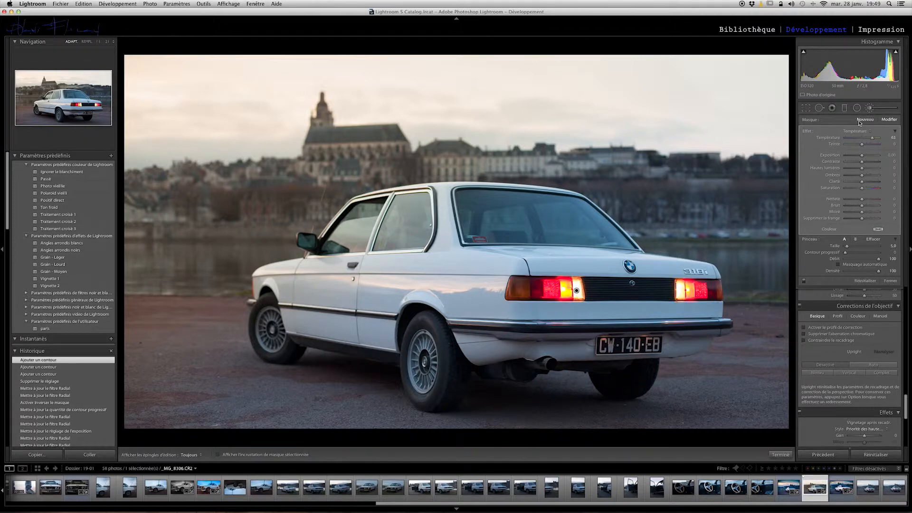
Lower the brush exposure to about -3.45 and paint over the licence plate at close zoom
left_click_drag(864, 155, 847, 156)
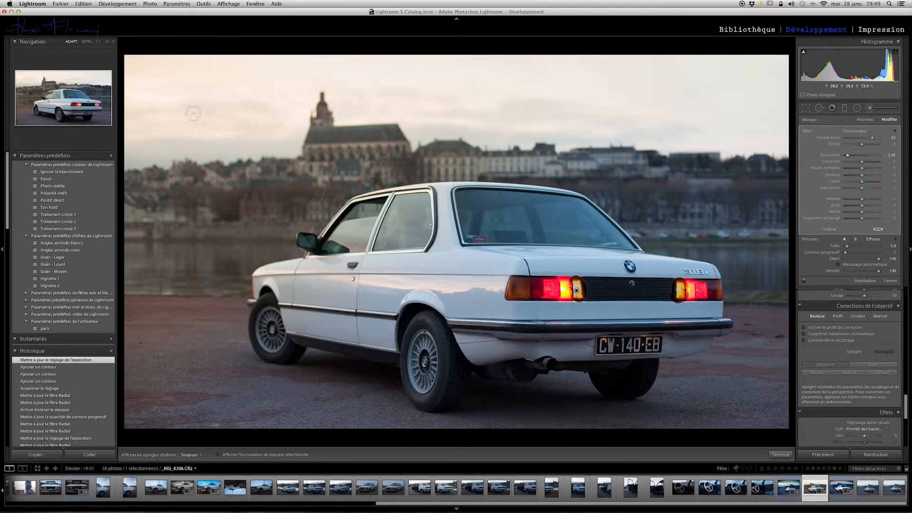
left_click(98, 41)
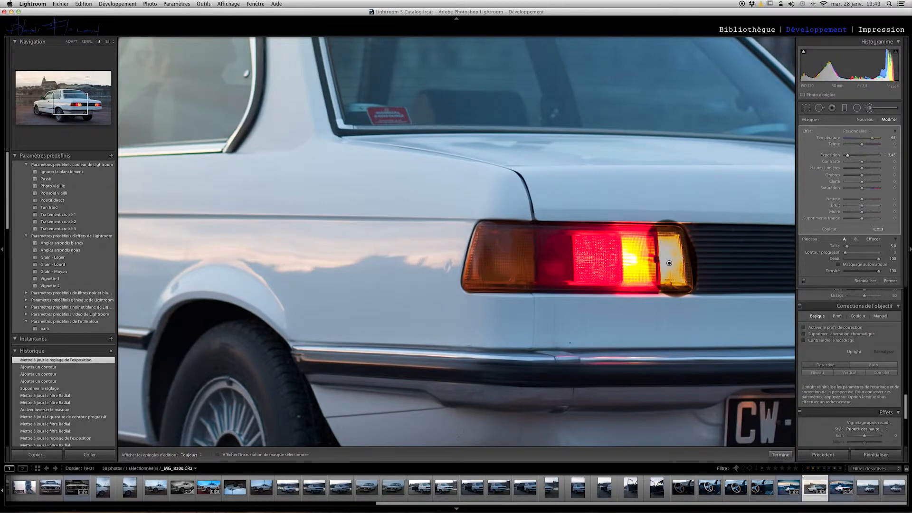
left_click_drag(81, 101, 90, 110)
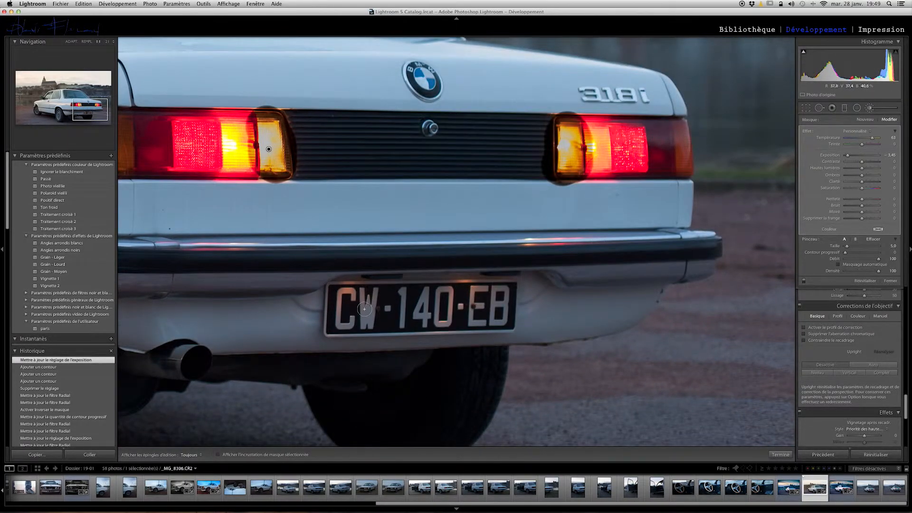
key("h")
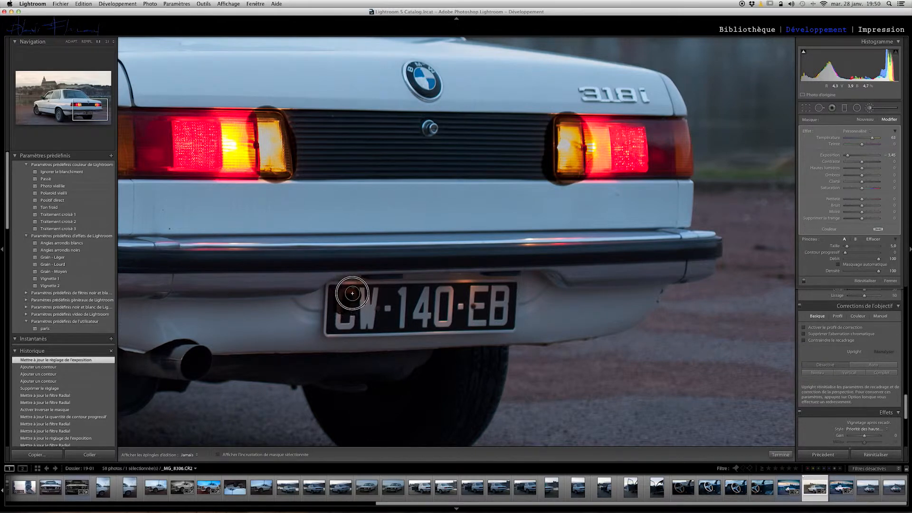
mouse_move(352, 293)
left_mouse_down()
mouse_move(500, 289)
mouse_move(505, 301)
mouse_move(502, 319)
mouse_move(343, 327)
mouse_move(341, 316)
mouse_move(362, 303)
mouse_move(375, 320)
mouse_move(375, 306)
mouse_move(499, 304)
mouse_move(483, 312)
mouse_move(405, 307)
mouse_move(455, 311)
left_mouse_up()
key("h")
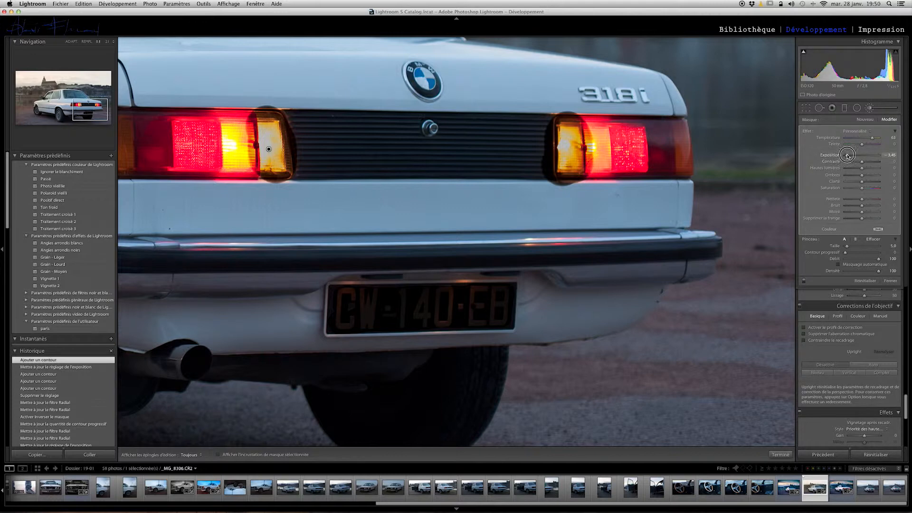
Set the brush exposure to -4.00, contrast to 100, highlights and shadows to -100, and clarity to 100
left_click_drag(847, 154, 840, 155)
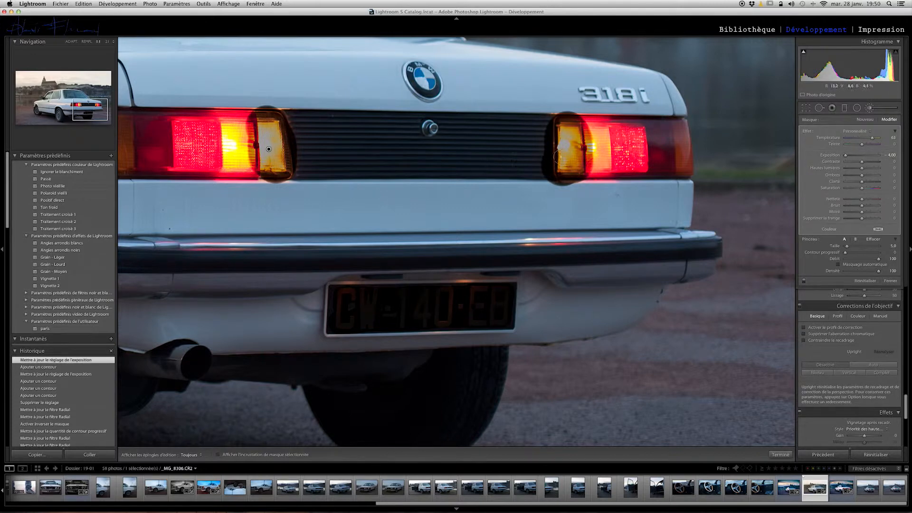
mouse_move(848, 156)
left_mouse_down()
mouse_move(870, 157)
mouse_move(839, 157)
mouse_move(877, 157)
mouse_move(789, 145)
left_mouse_up()
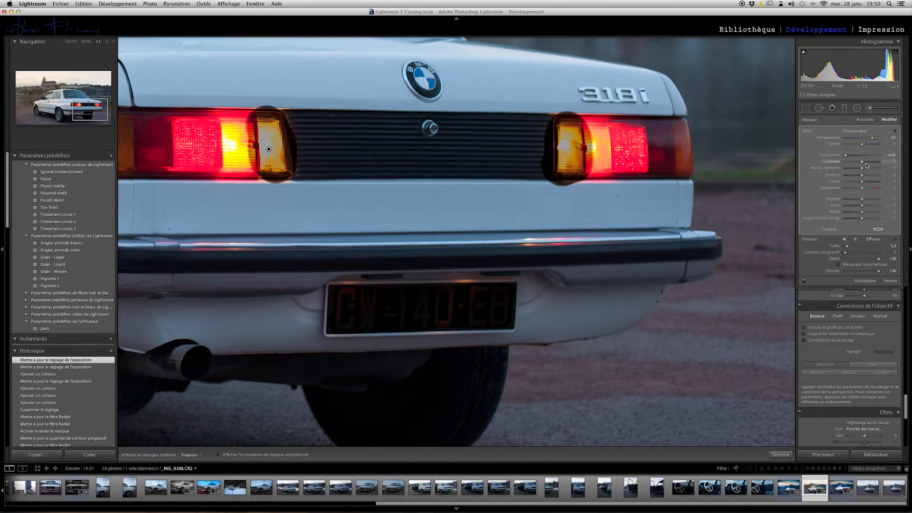
mouse_move(865, 162)
left_mouse_down()
mouse_move(885, 166)
mouse_move(803, 170)
left_mouse_up()
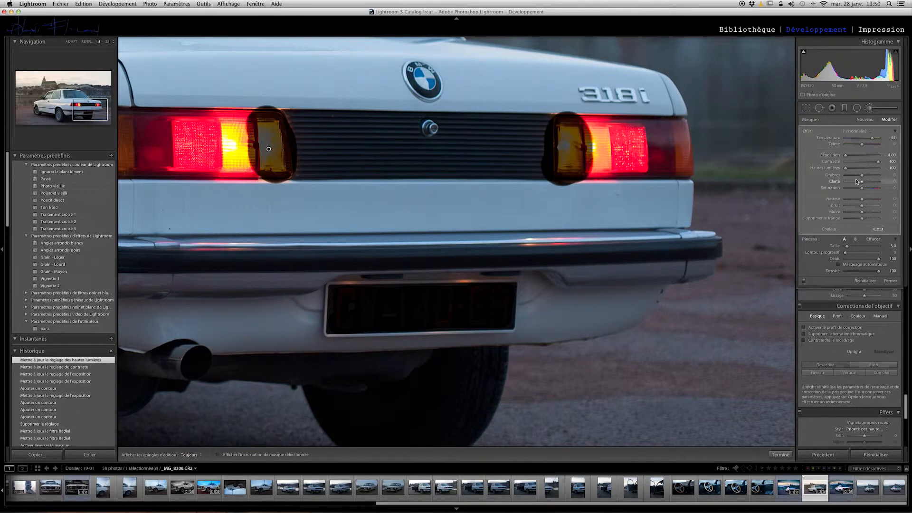
left_click_drag(863, 177, 799, 173)
left_click_drag(862, 183, 899, 188)
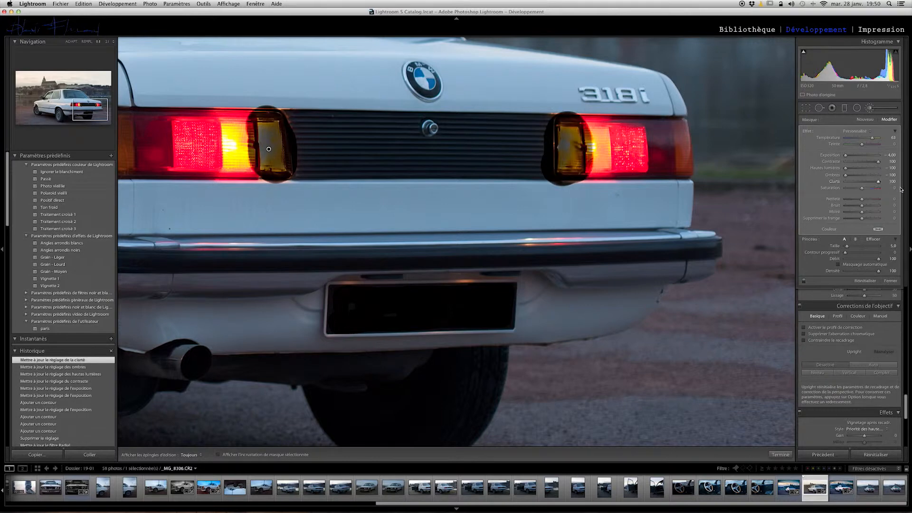
Paint extra brush strokes over the licence plate and switch the brush adjustments off to compare
mouse_move(436, 319)
left_mouse_down()
mouse_move(455, 319)
mouse_move(434, 318)
left_mouse_up()
key("h")
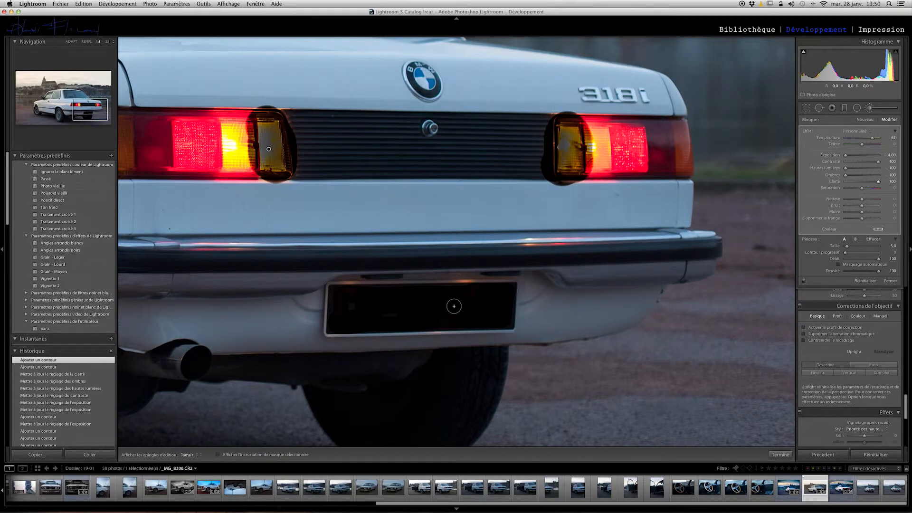
left_click(454, 304)
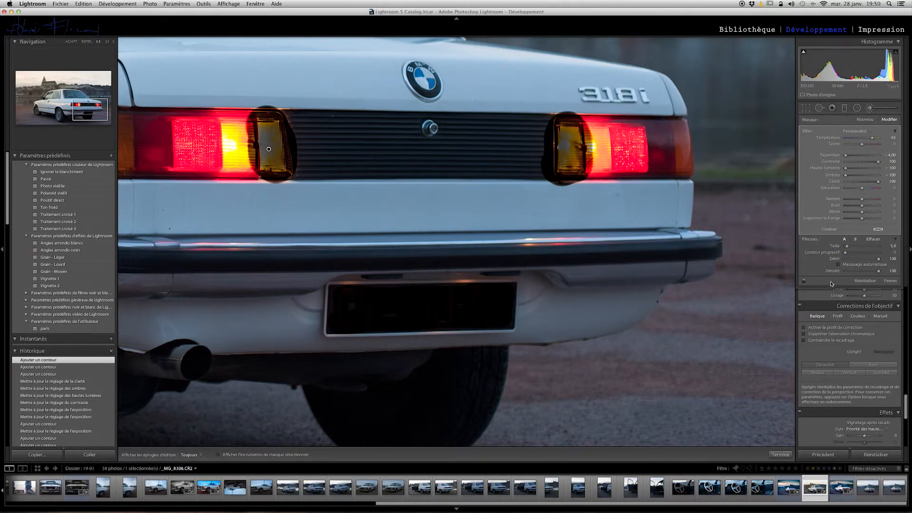
left_click(805, 282)
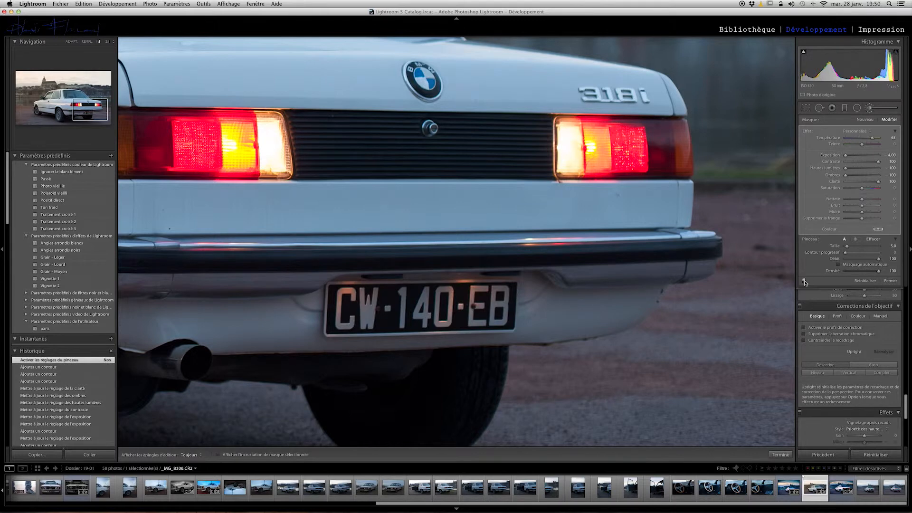
Toggle the brush adjustments on and off several times to compare the tail lights and licence plate, leaving them on
left_click(805, 282)
left_click(804, 282)
left_click(804, 282)
left_click(805, 282)
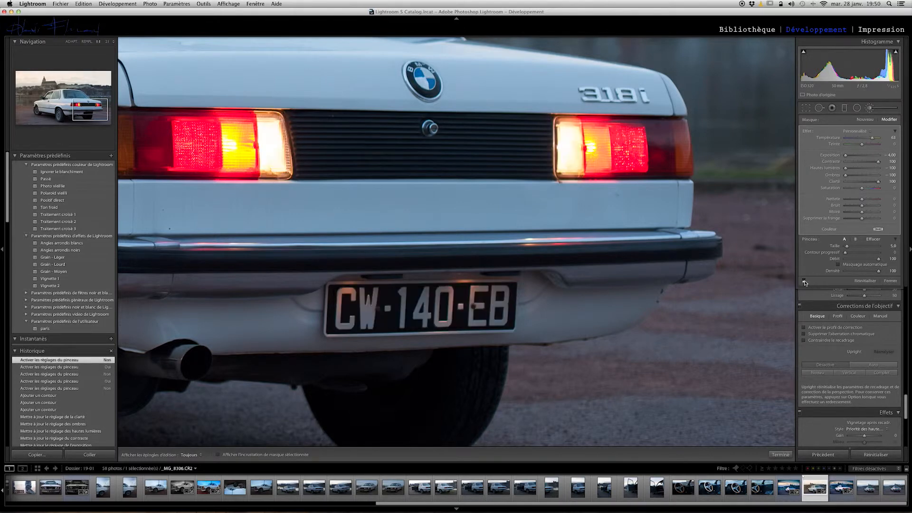
left_click(805, 282)
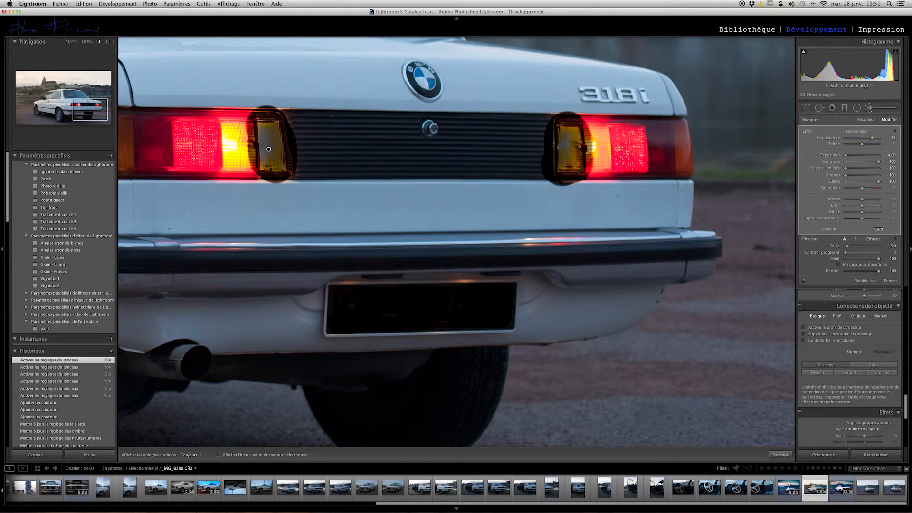
Paint a new brush mask over the BMW emblem on the boot lid, with temperature reset and exposure set to 4.00
left_click(867, 119)
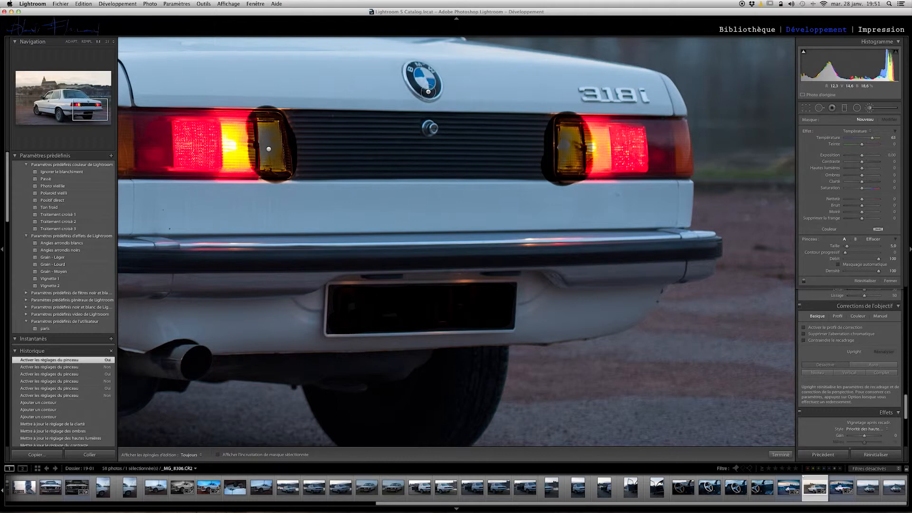
key("h")
left_click_drag(429, 78, 431, 89)
key("h")
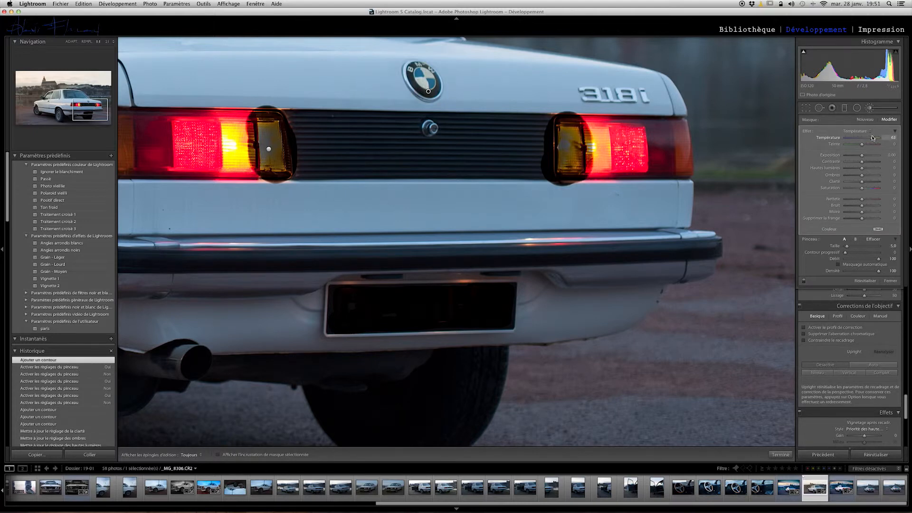
double_click(872, 141)
left_click_drag(862, 155, 907, 162)
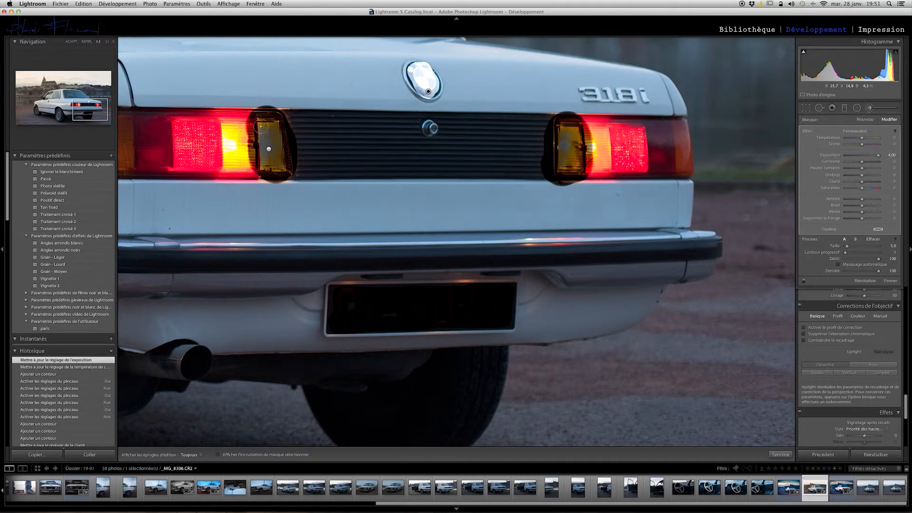
Fit the whole photo in view and check its clipped areas, leaving the shadow clipping warning on
left_click(71, 42)
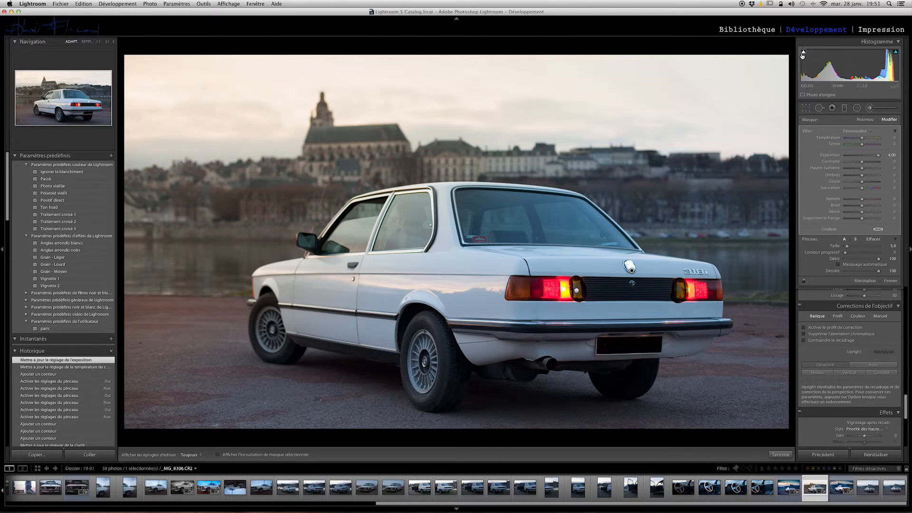
mouse_move(804, 54)
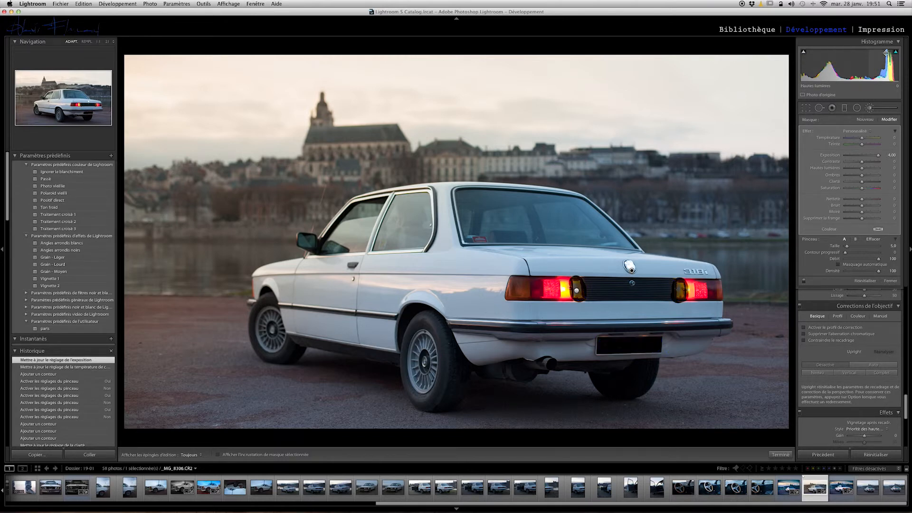
mouse_move(895, 55)
mouse_move(896, 53)
left_click(803, 52)
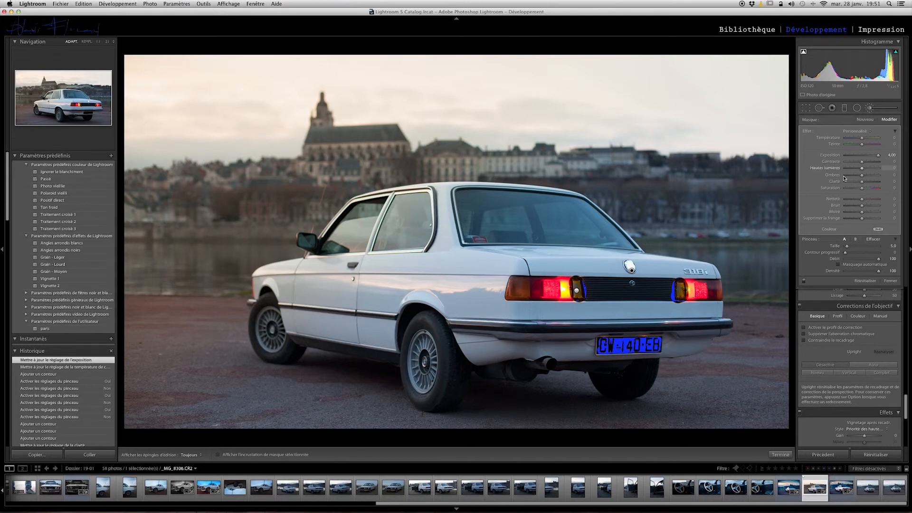
Lower the contrast of the emblem's brush mask to about -3
mouse_move(863, 165)
left_mouse_down()
mouse_move(842, 165)
mouse_move(862, 164)
left_mouse_up()
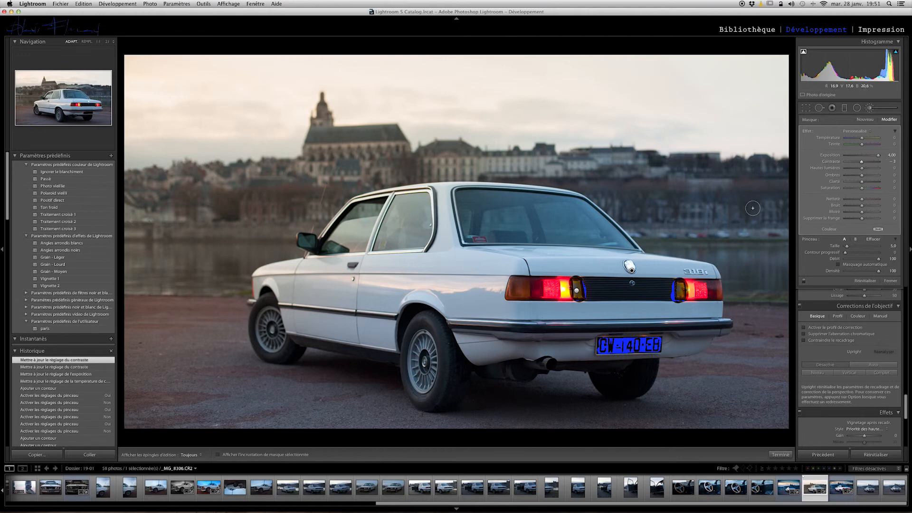